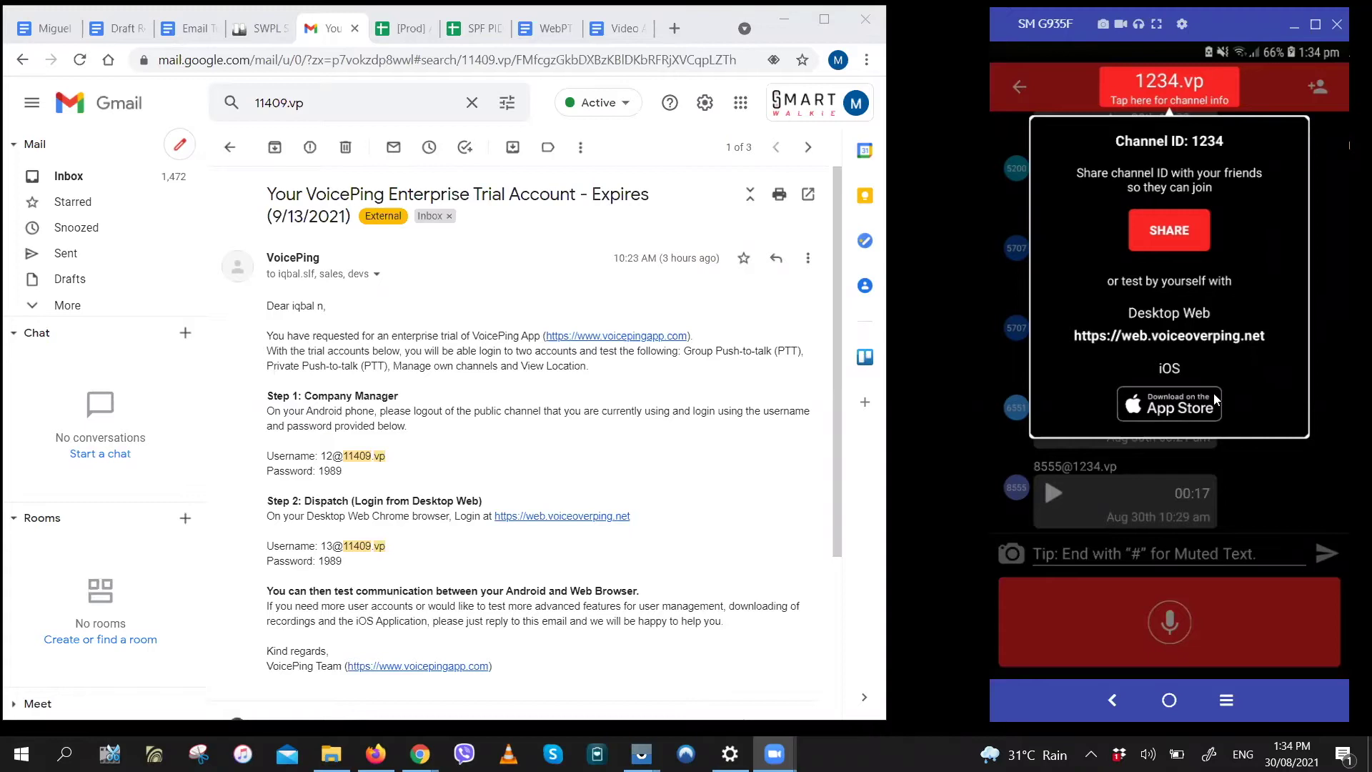
Close the channel info popup and switch away from the 1234.vp account to the sign-in screen.
click(1262, 392)
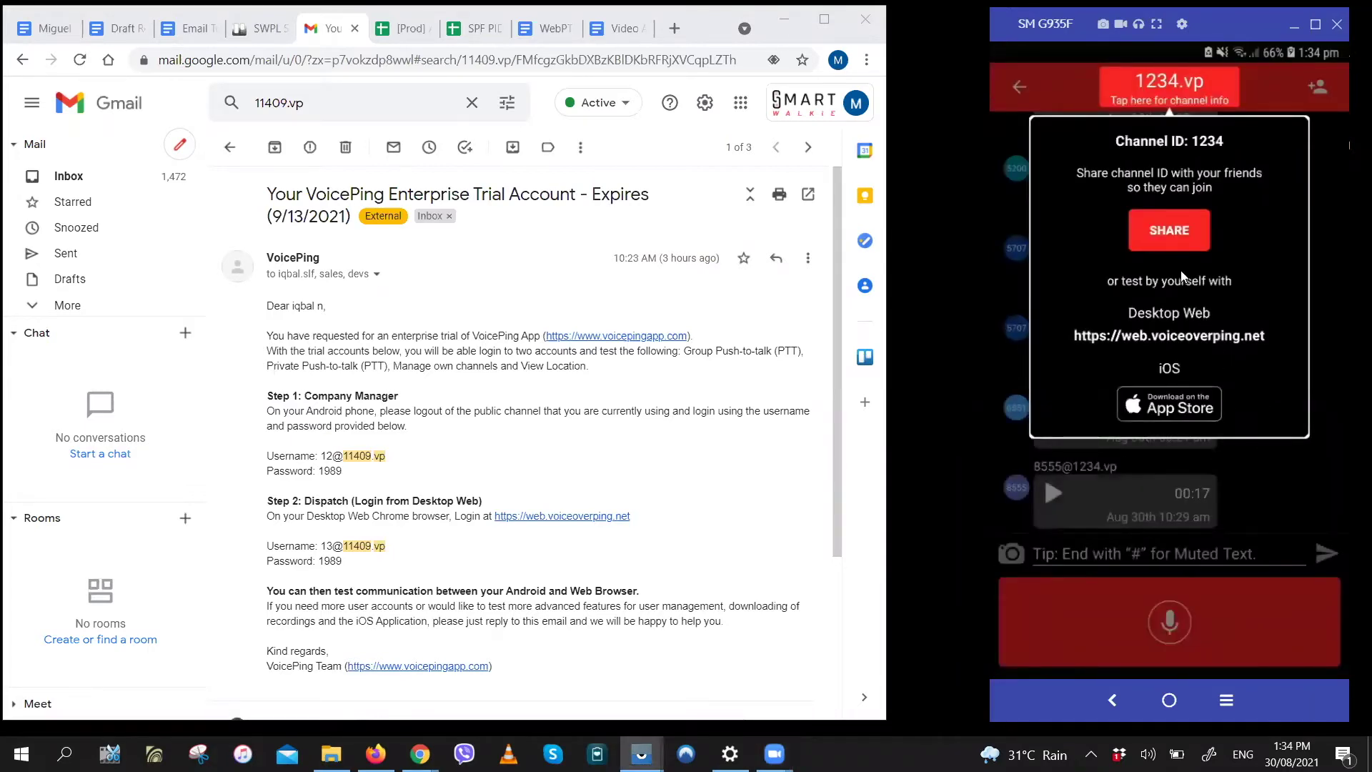
click(1286, 478)
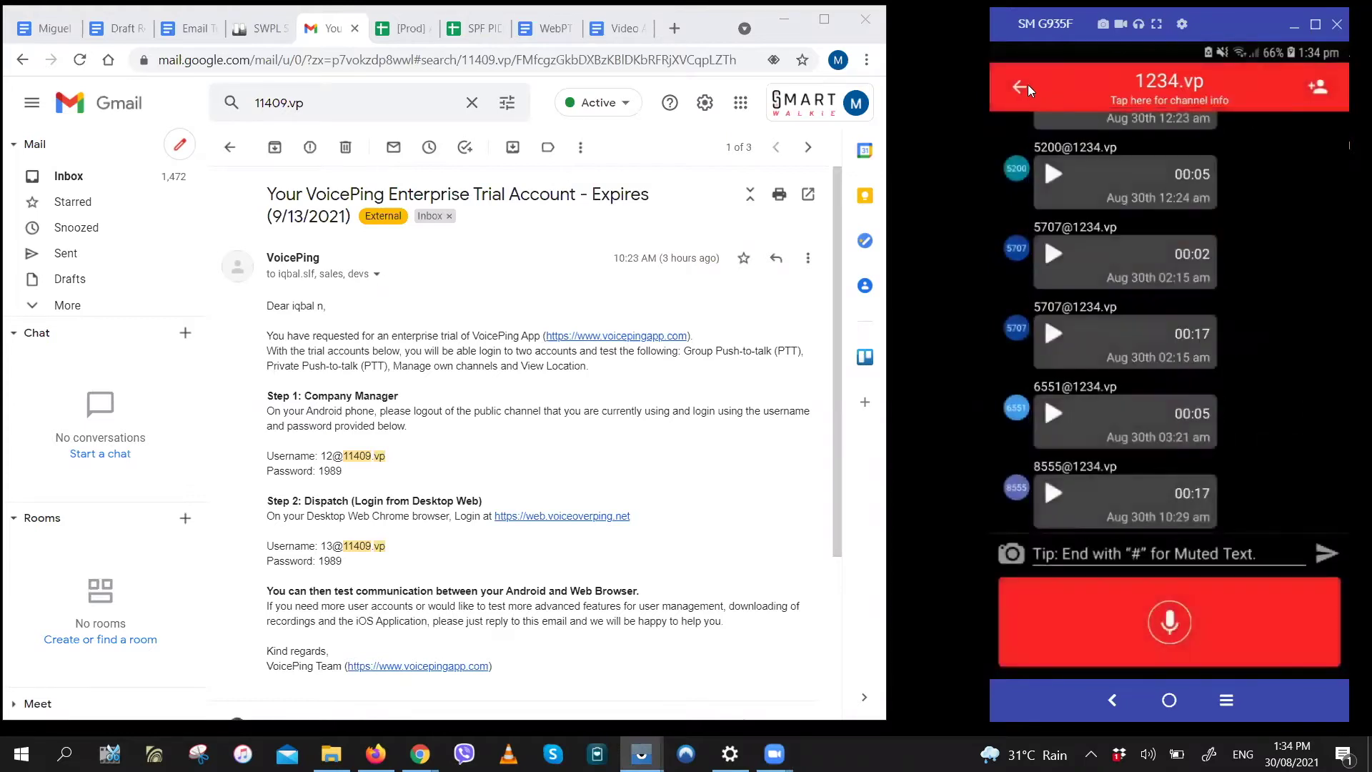
drag(1020, 81, 1283, 103)
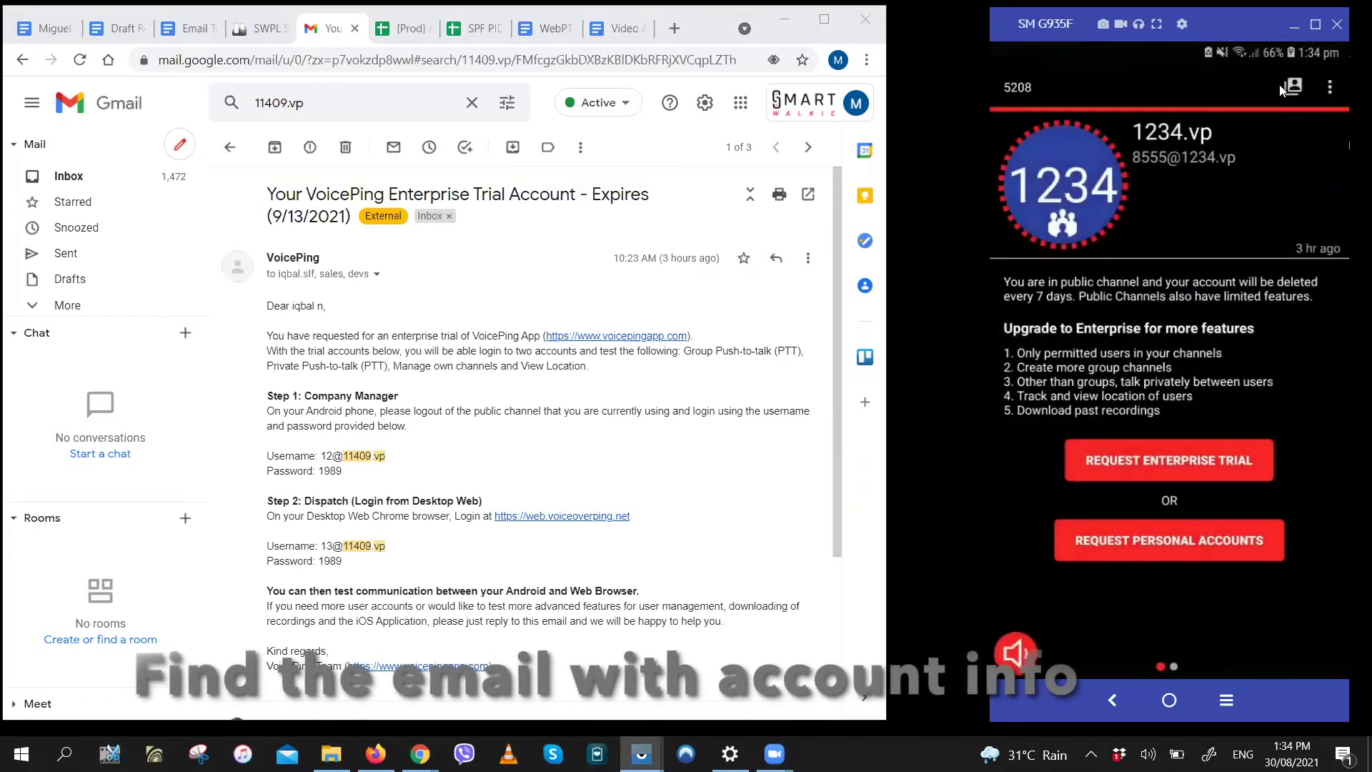
click(1293, 87)
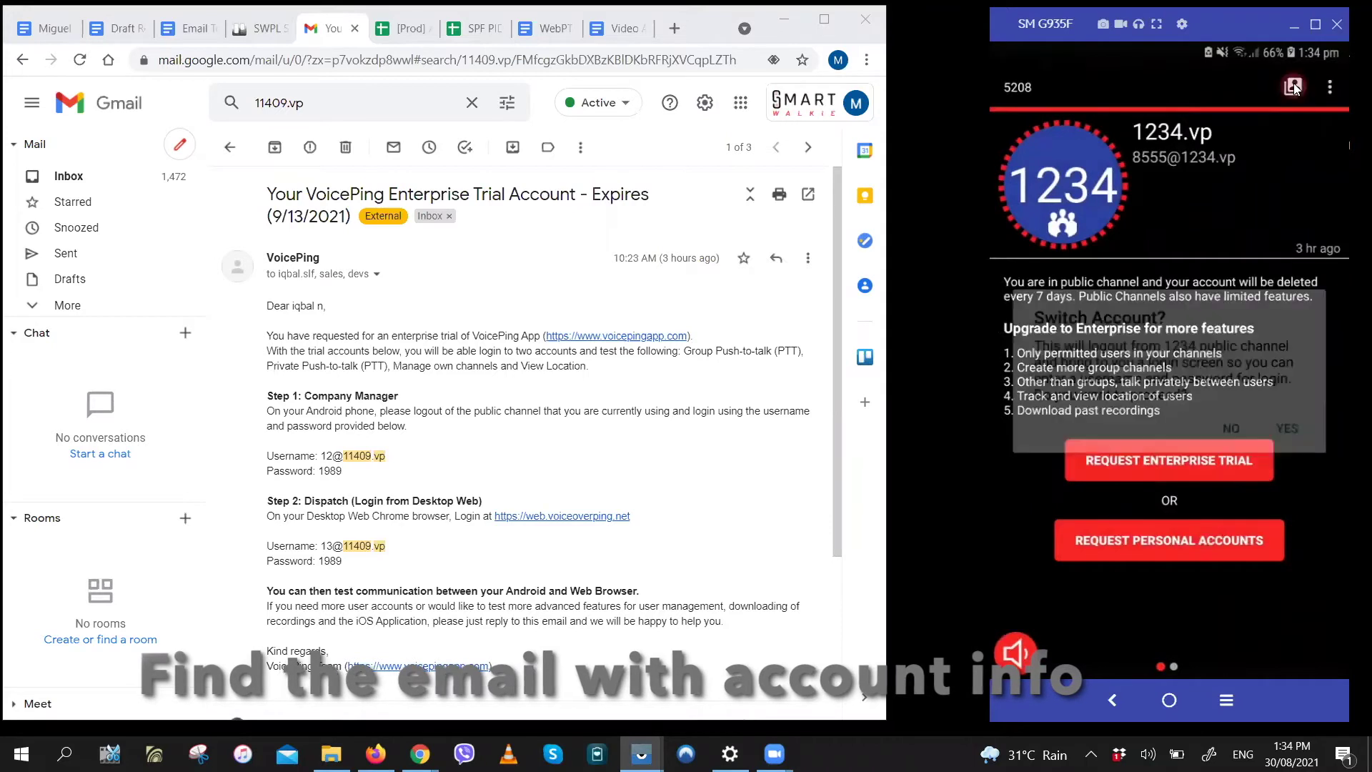
click(1287, 429)
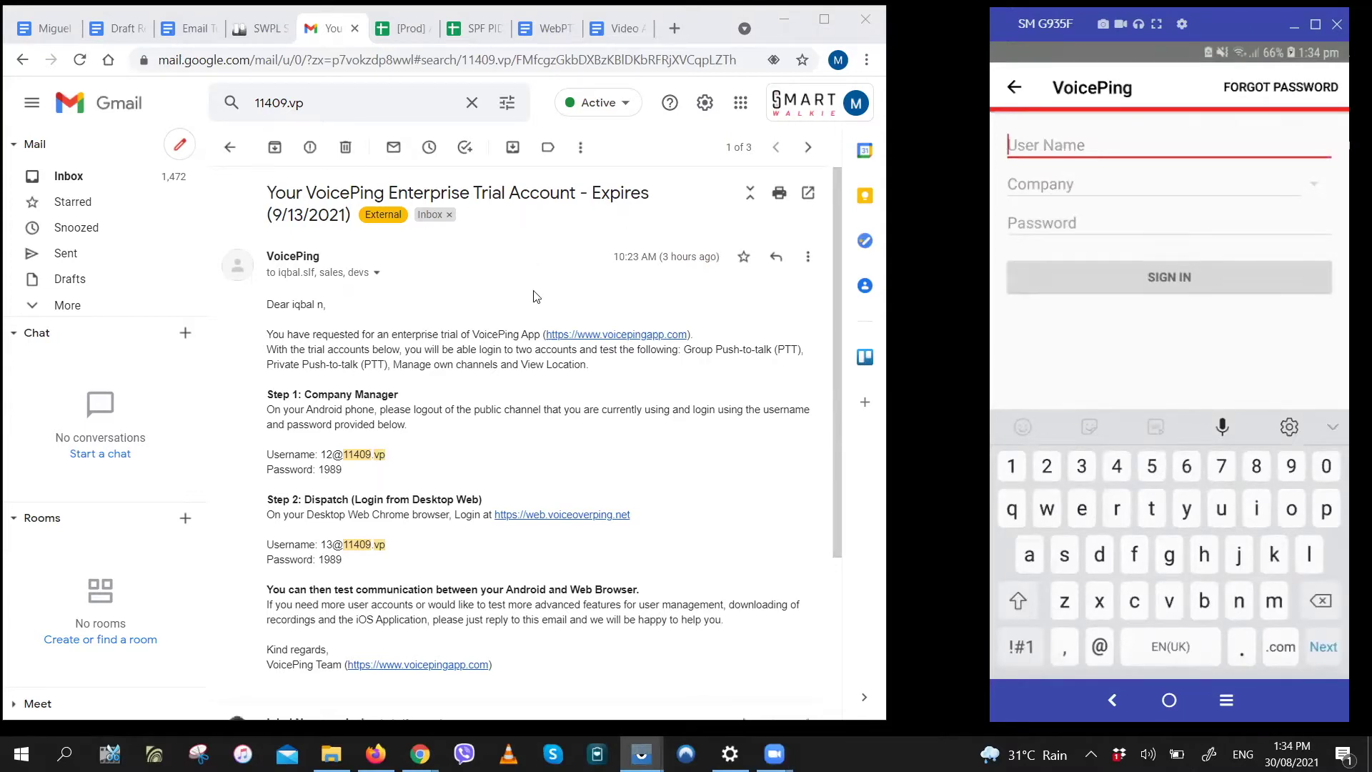
scroll(488, 277, down, 2)
scroll(488, 278, up, 2)
scroll(535, 332, down, 1)
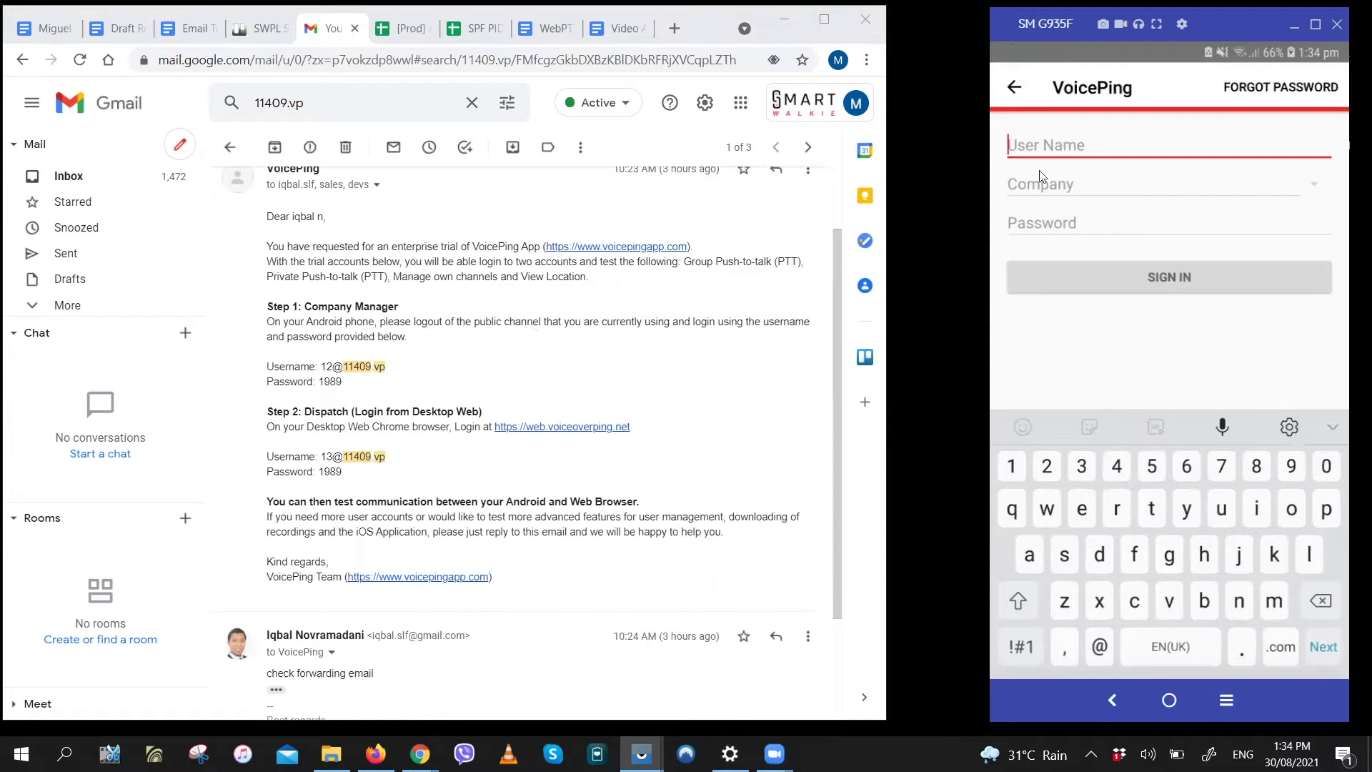
Log in on the phone with the trial email's Step 1 company manager username and its password.
click(1019, 89)
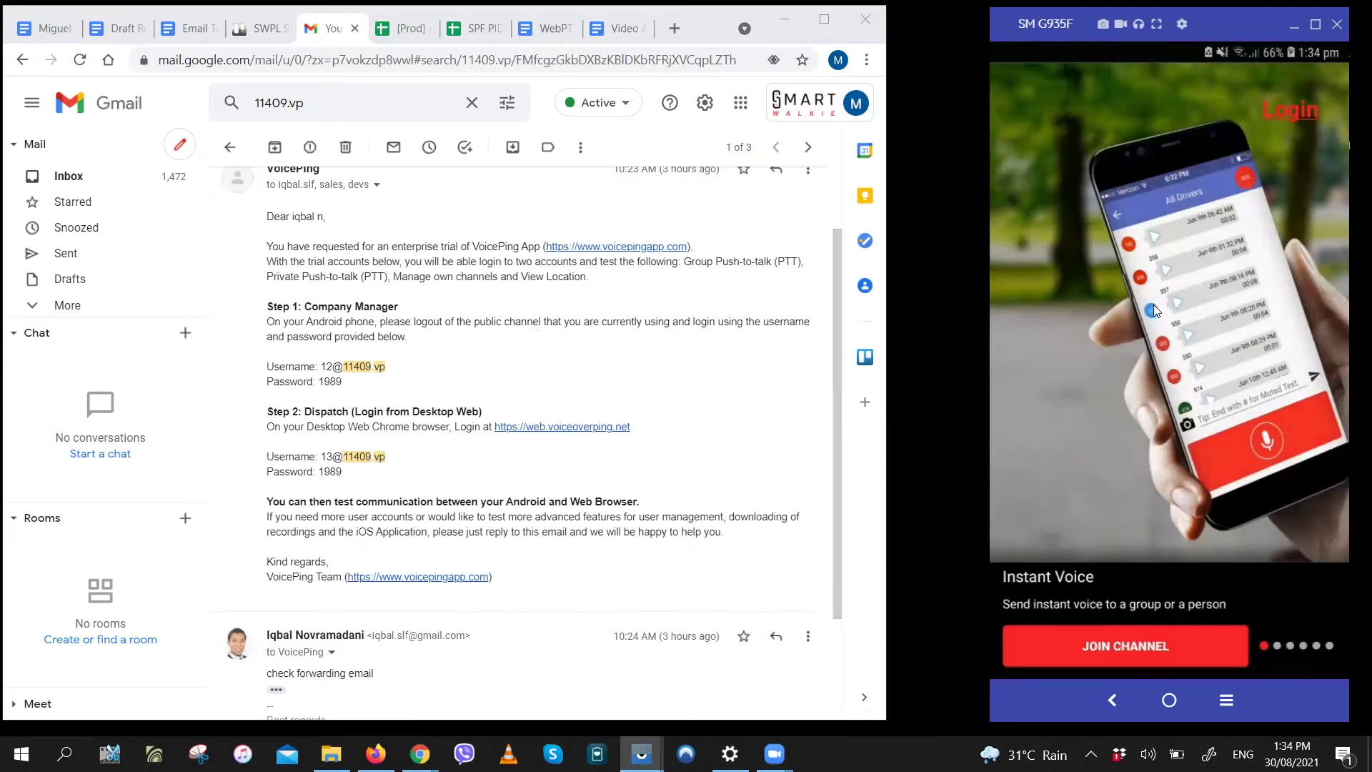
click(1282, 114)
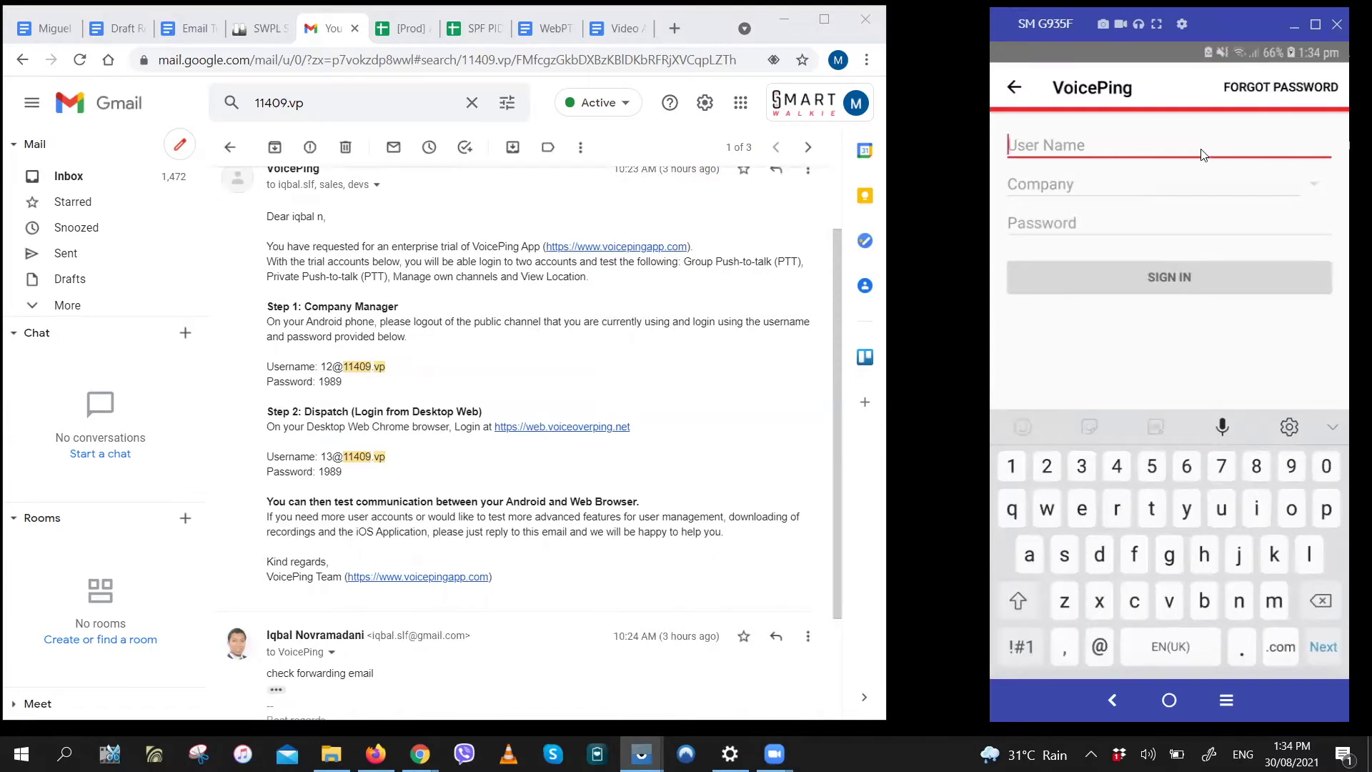
drag(318, 369, 389, 377)
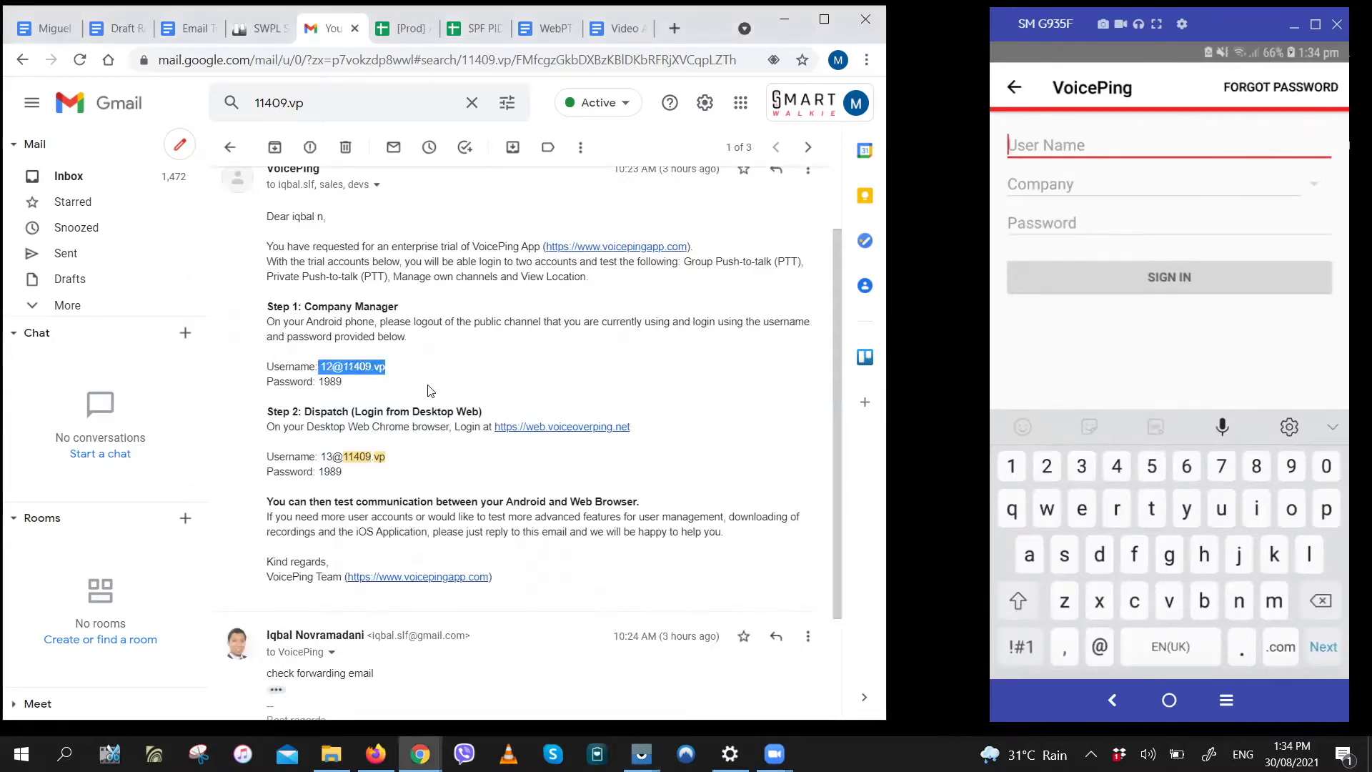
click(1072, 145)
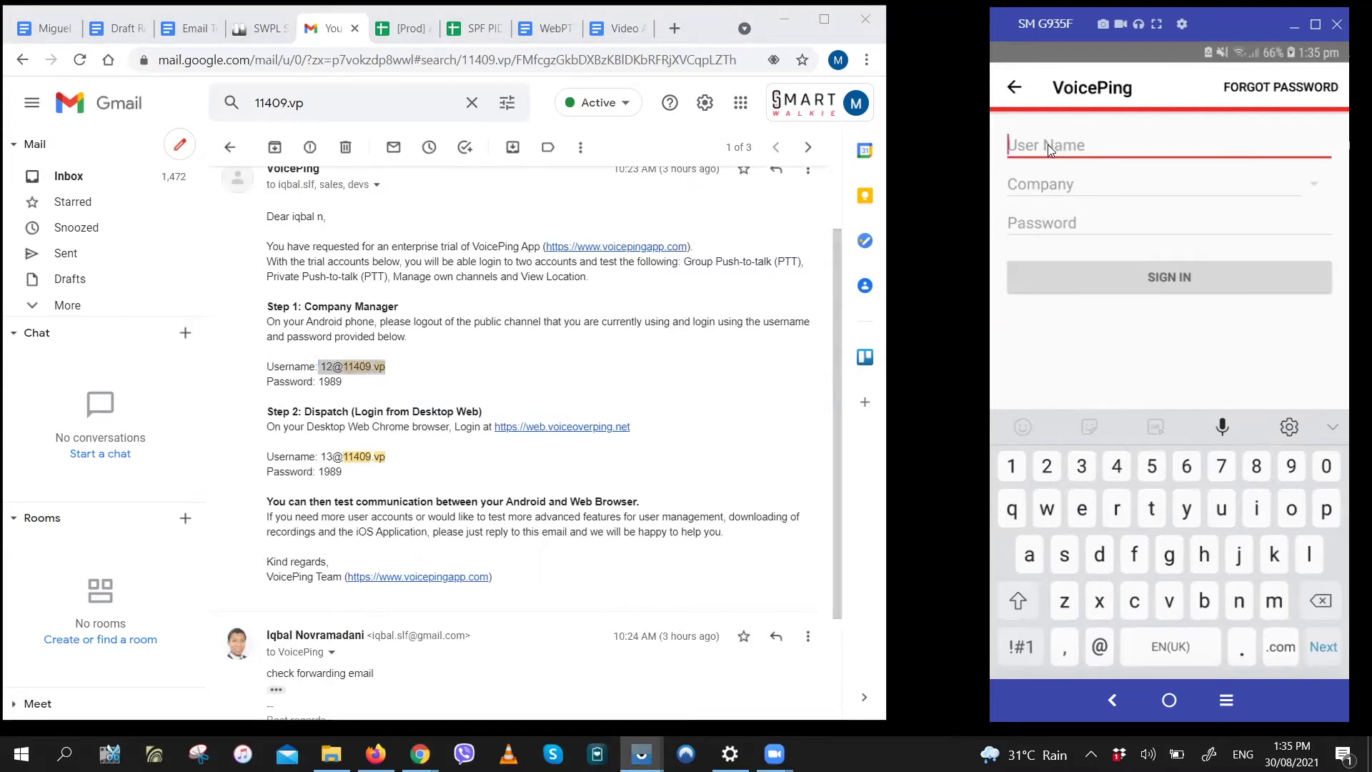
text(12@11409.vp)
click(1081, 162)
click(1063, 218)
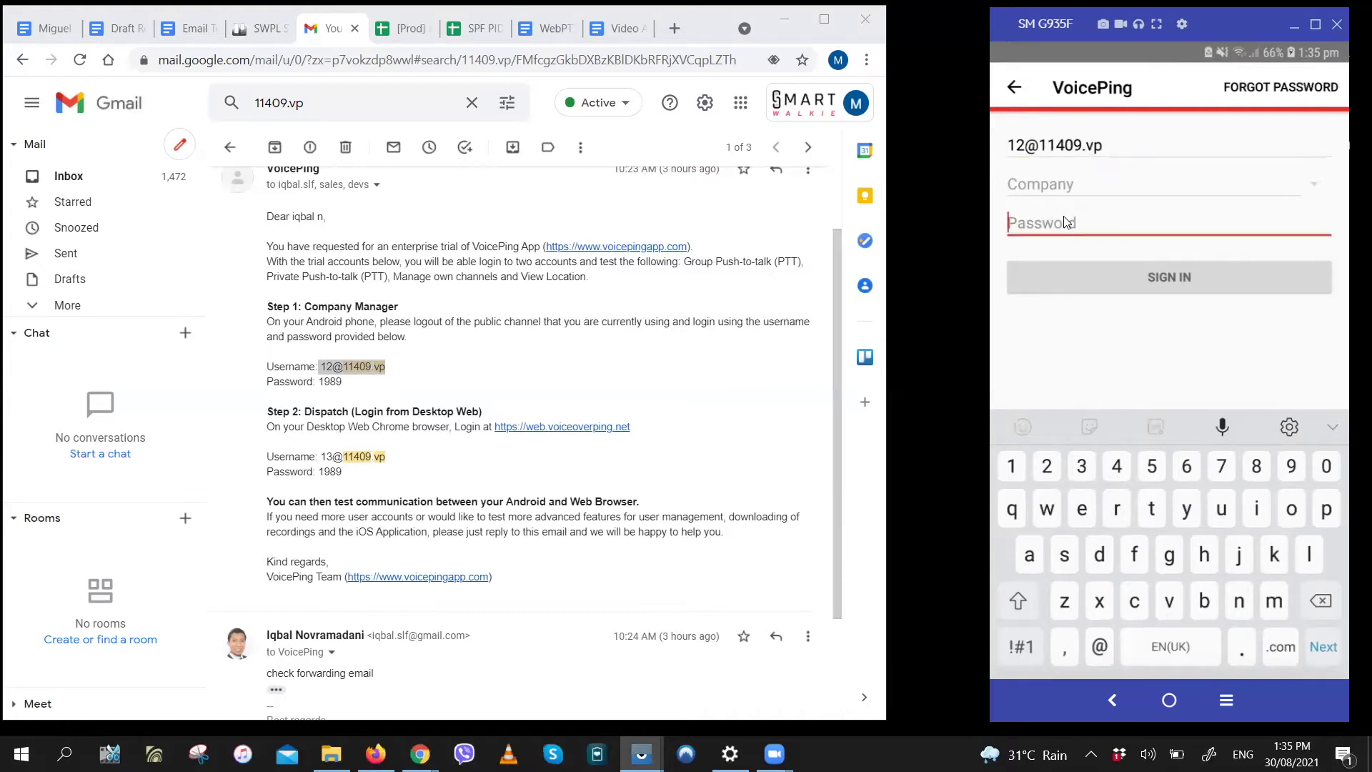
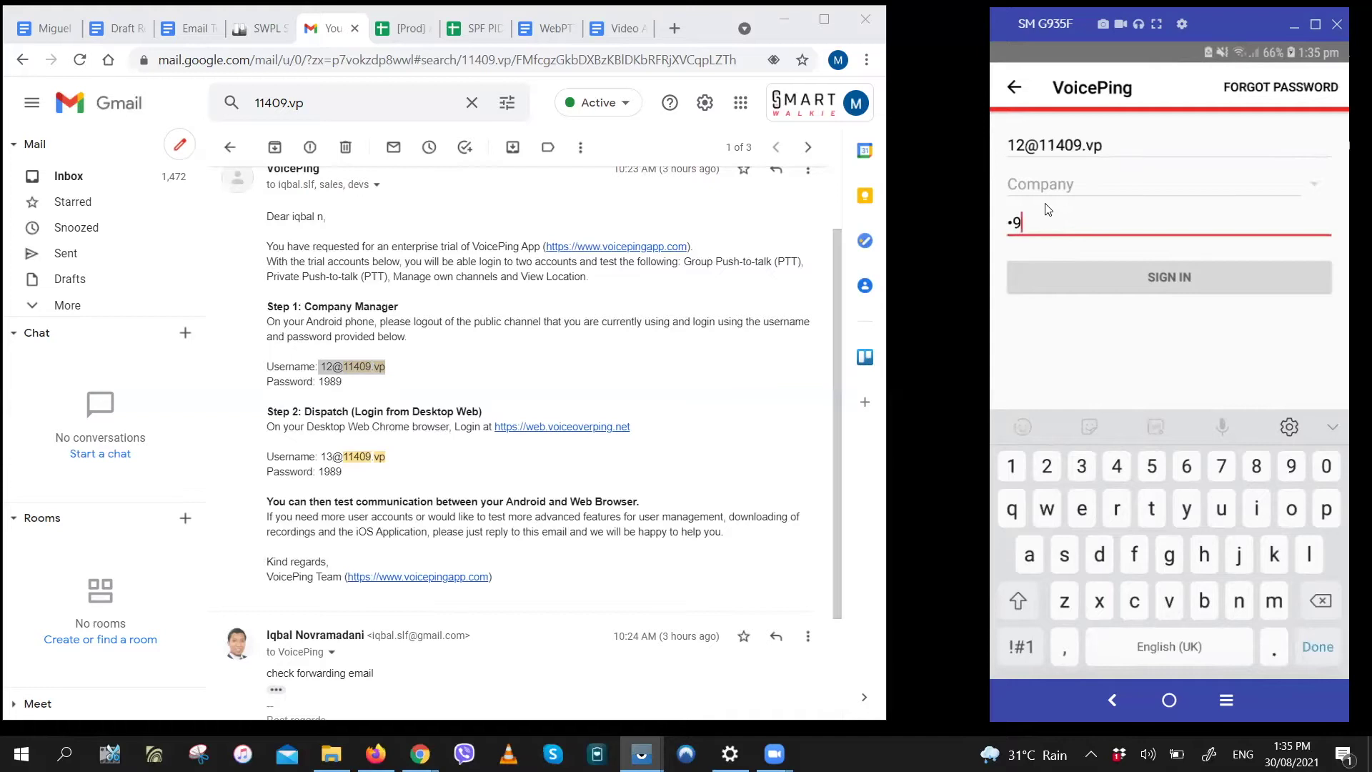
click(1162, 276)
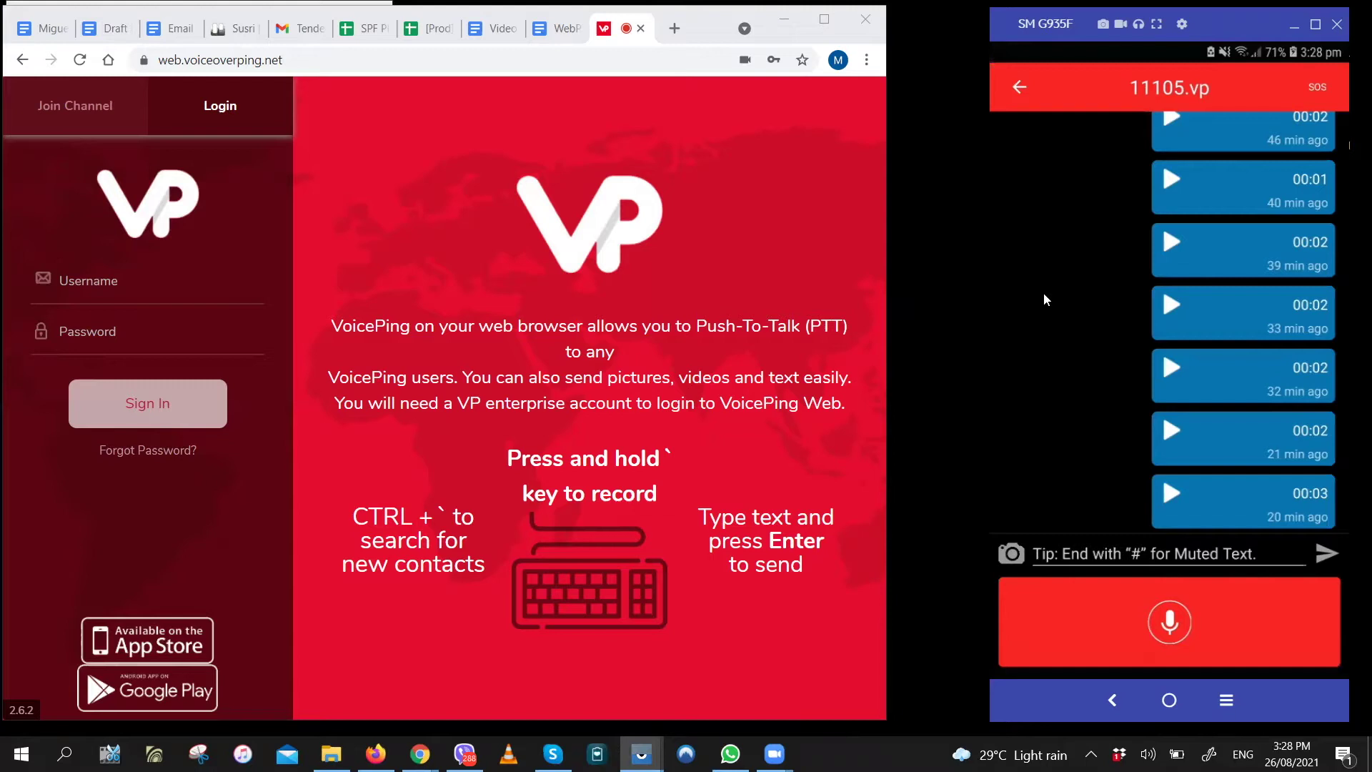
Record and send a 2-second push-to-talk voice message to the 11105.vp channel.
click(1171, 620)
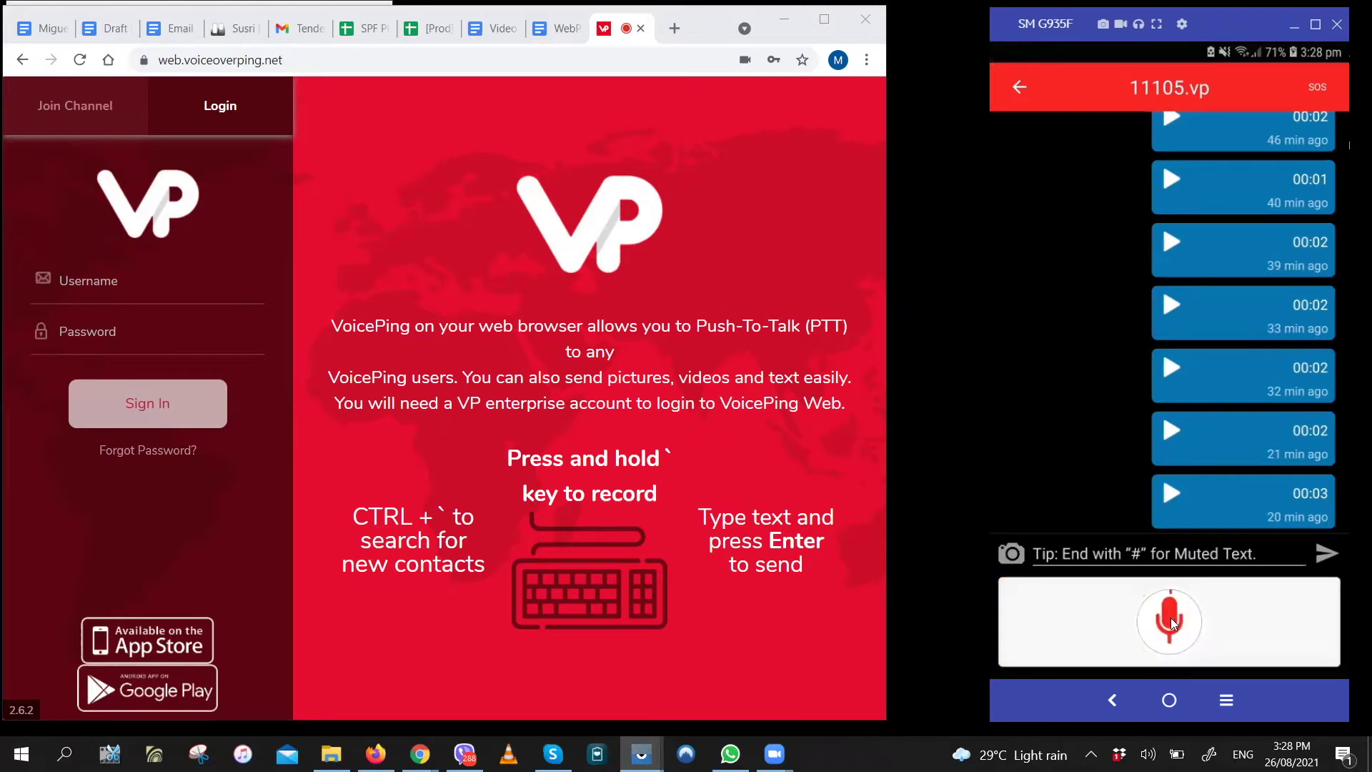
click(1170, 617)
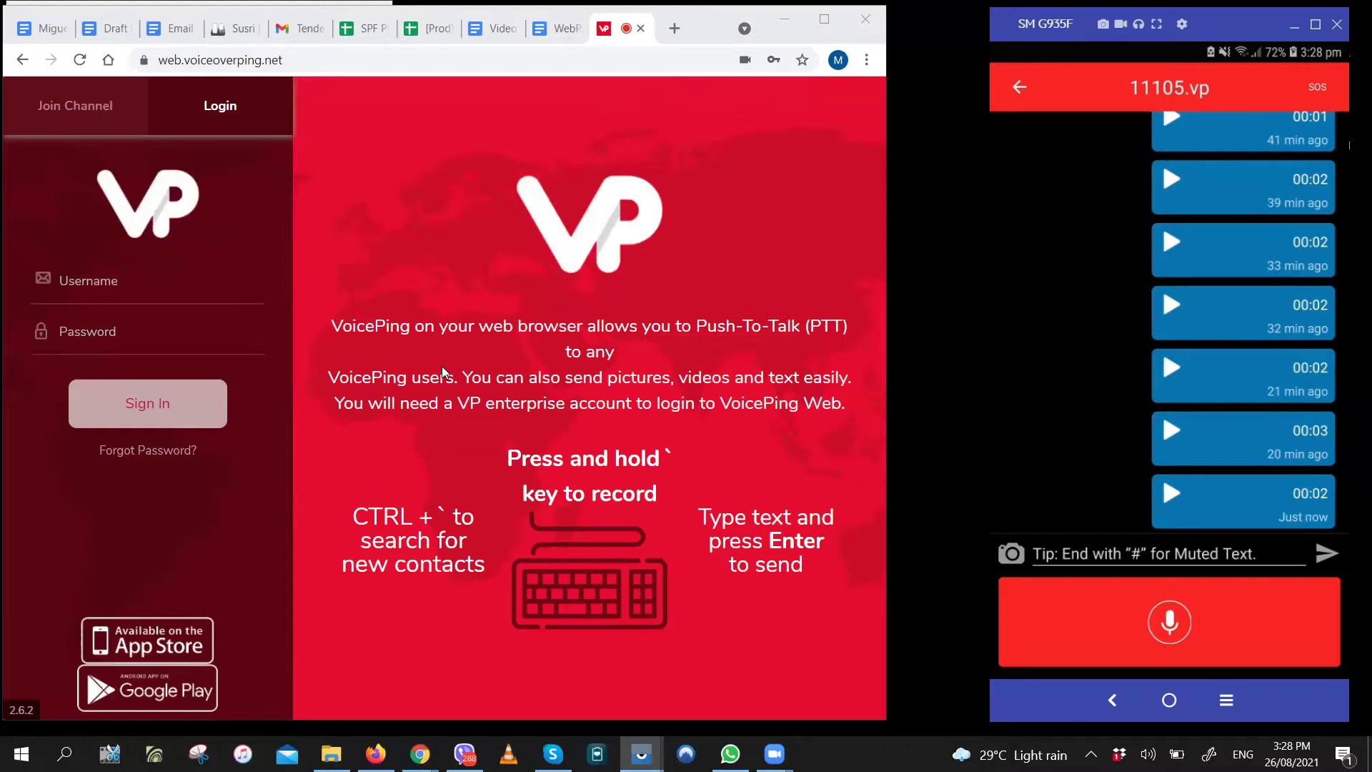
Log in to VoicePing Web with the dispatch account's username and password.
click(150, 291)
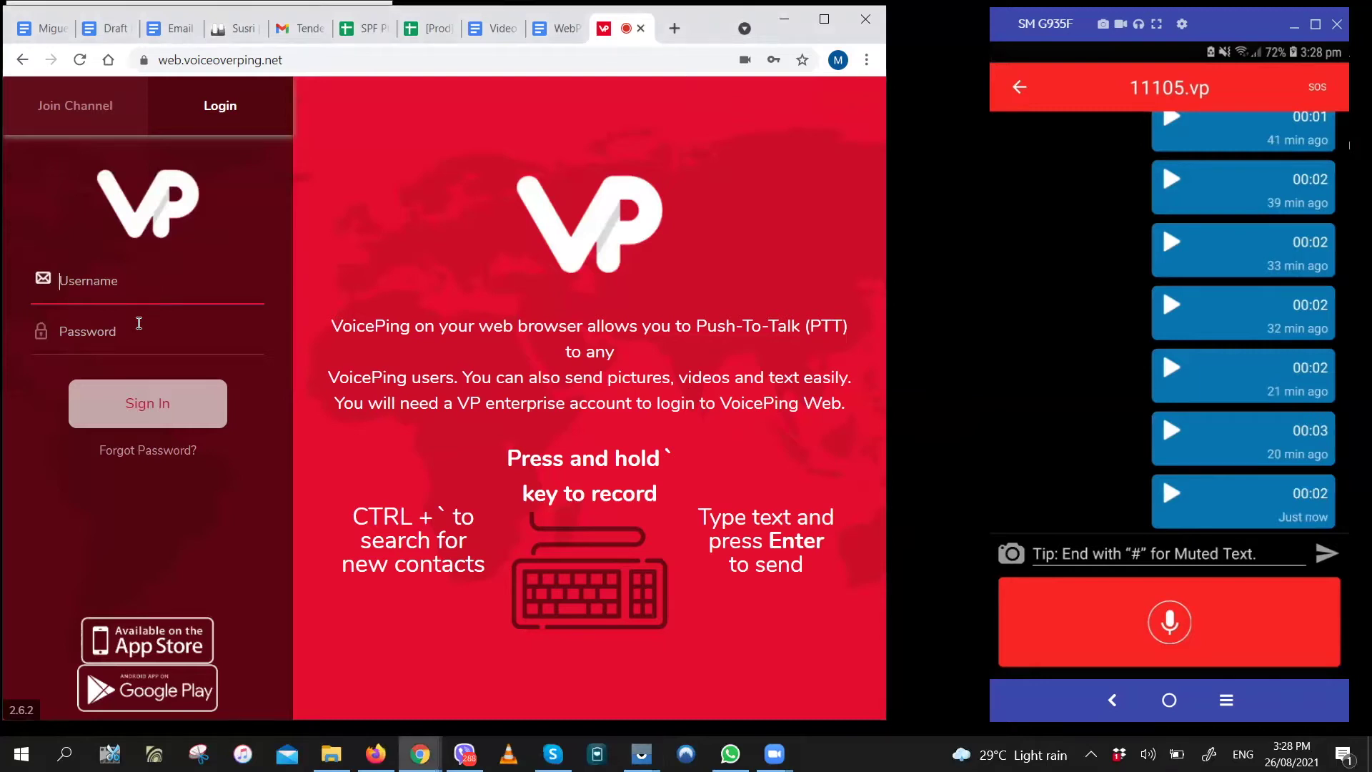
text(12@11105.vp)
click(162, 341)
text(****)
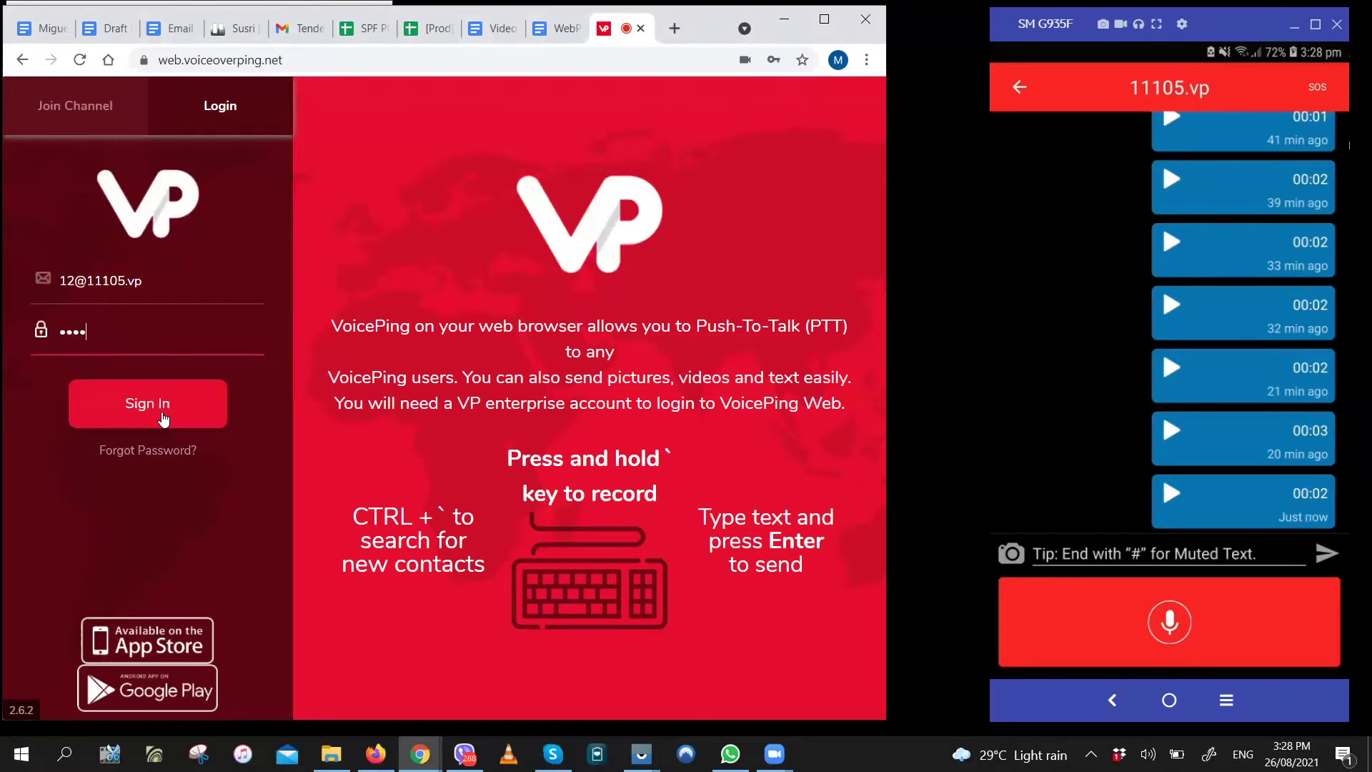
click(165, 418)
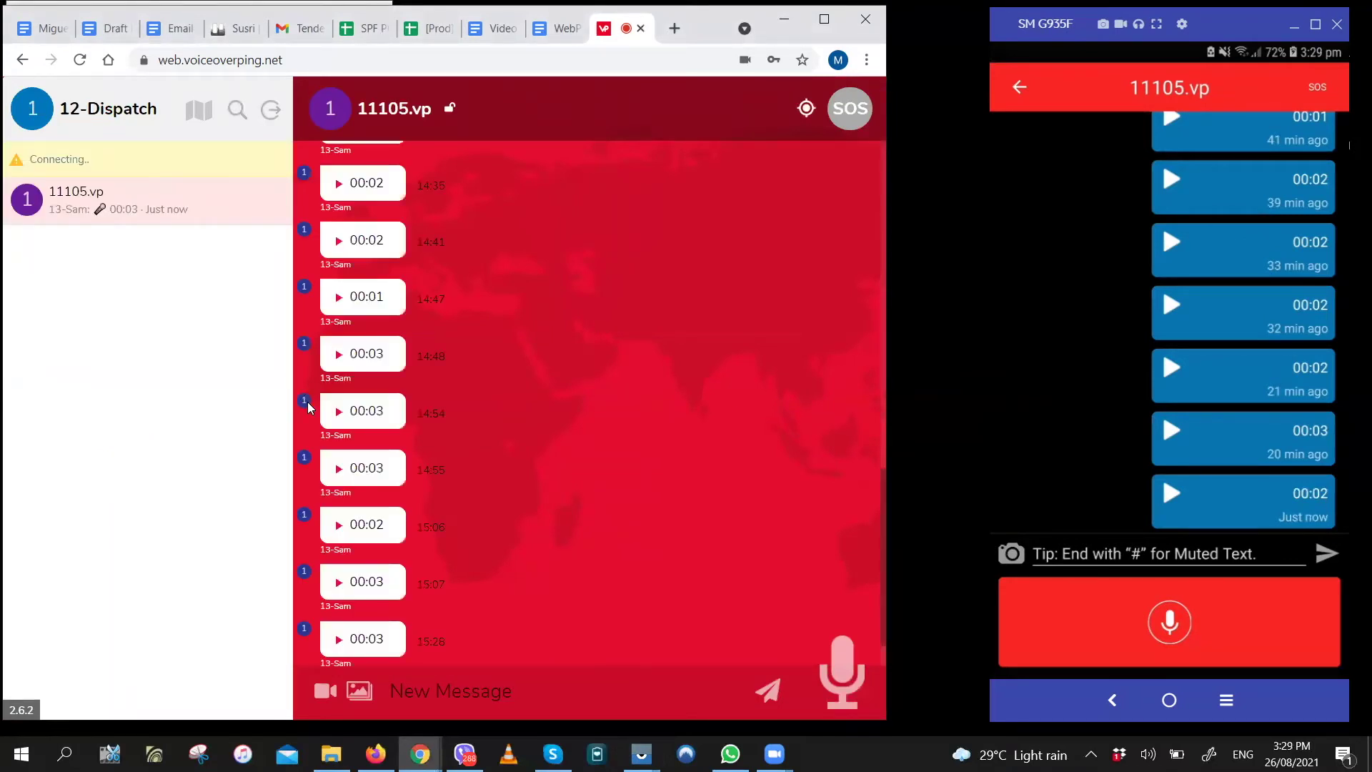
Send a 5-second push-to-talk message from the phone, arriving on the web as a 00:05 clip.
click(1042, 349)
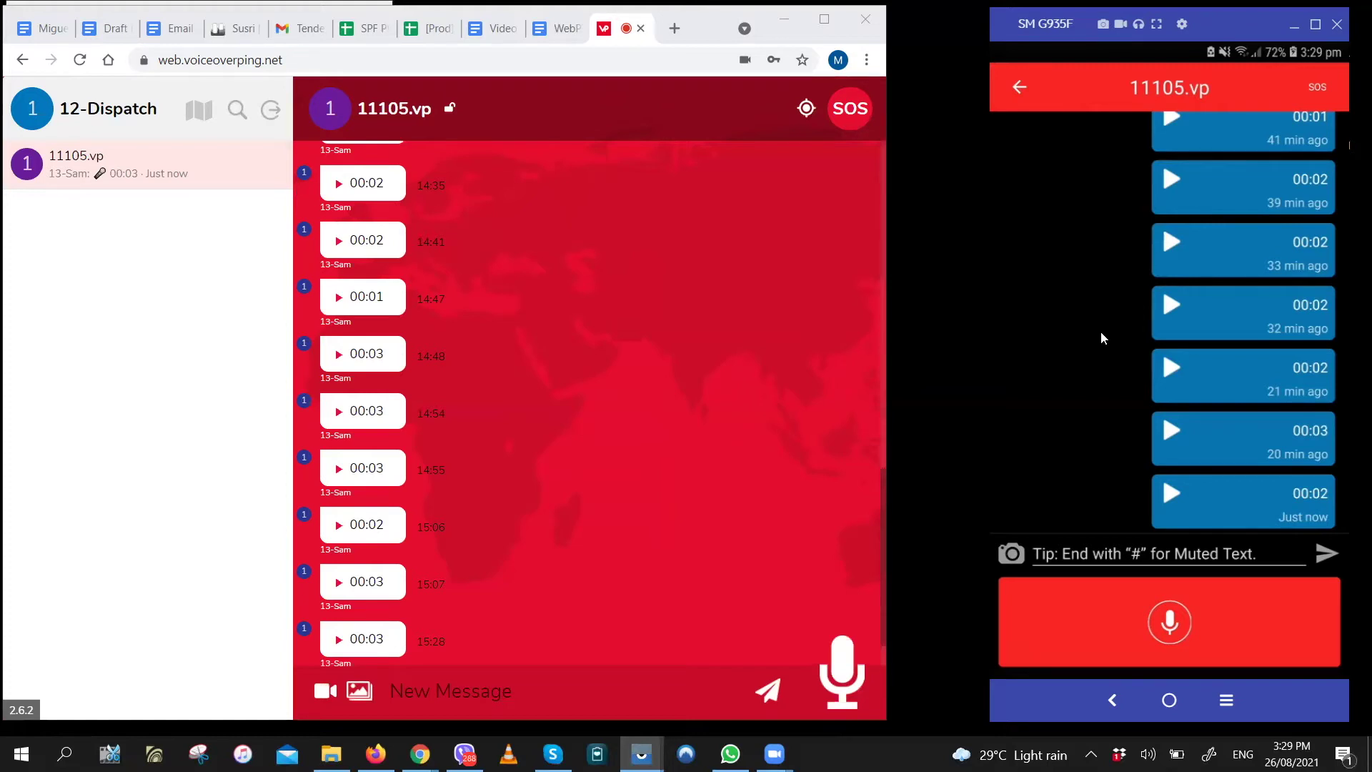
click(1174, 623)
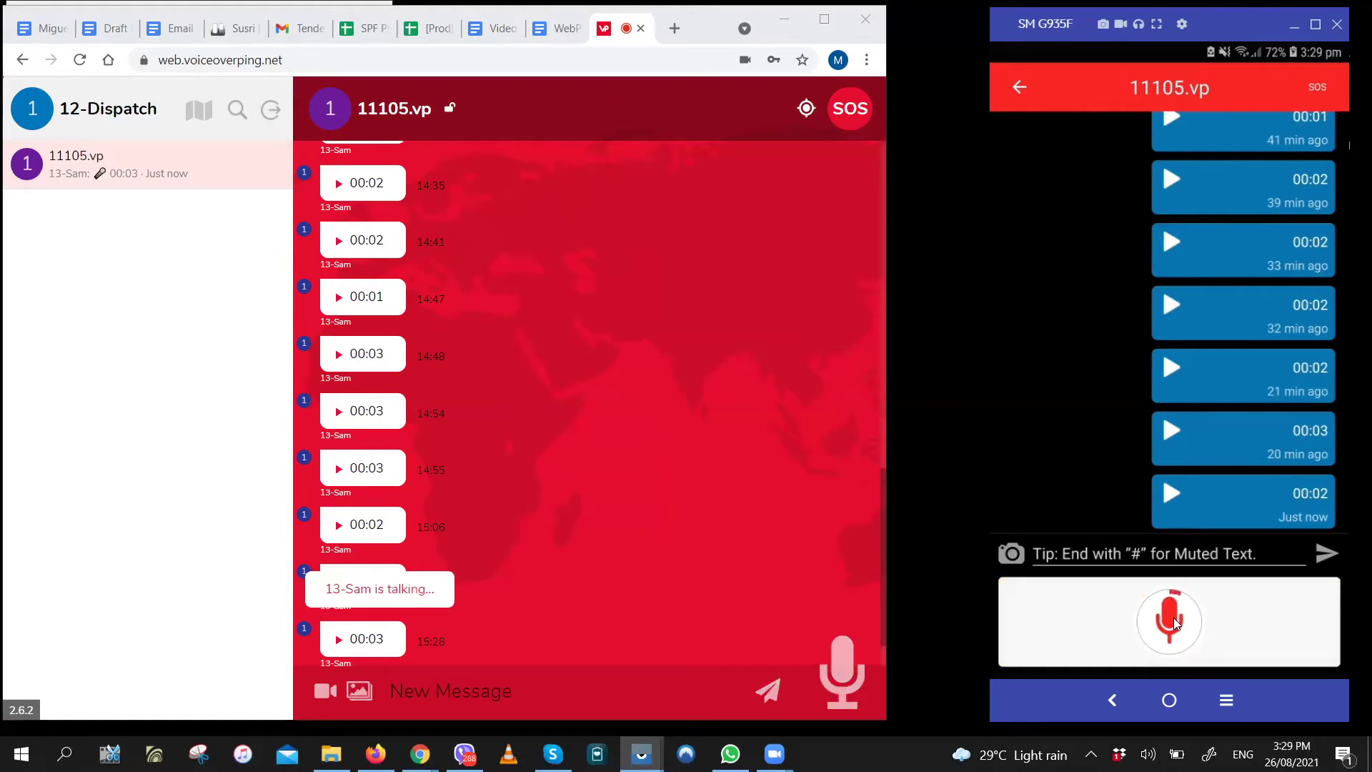
click(1174, 623)
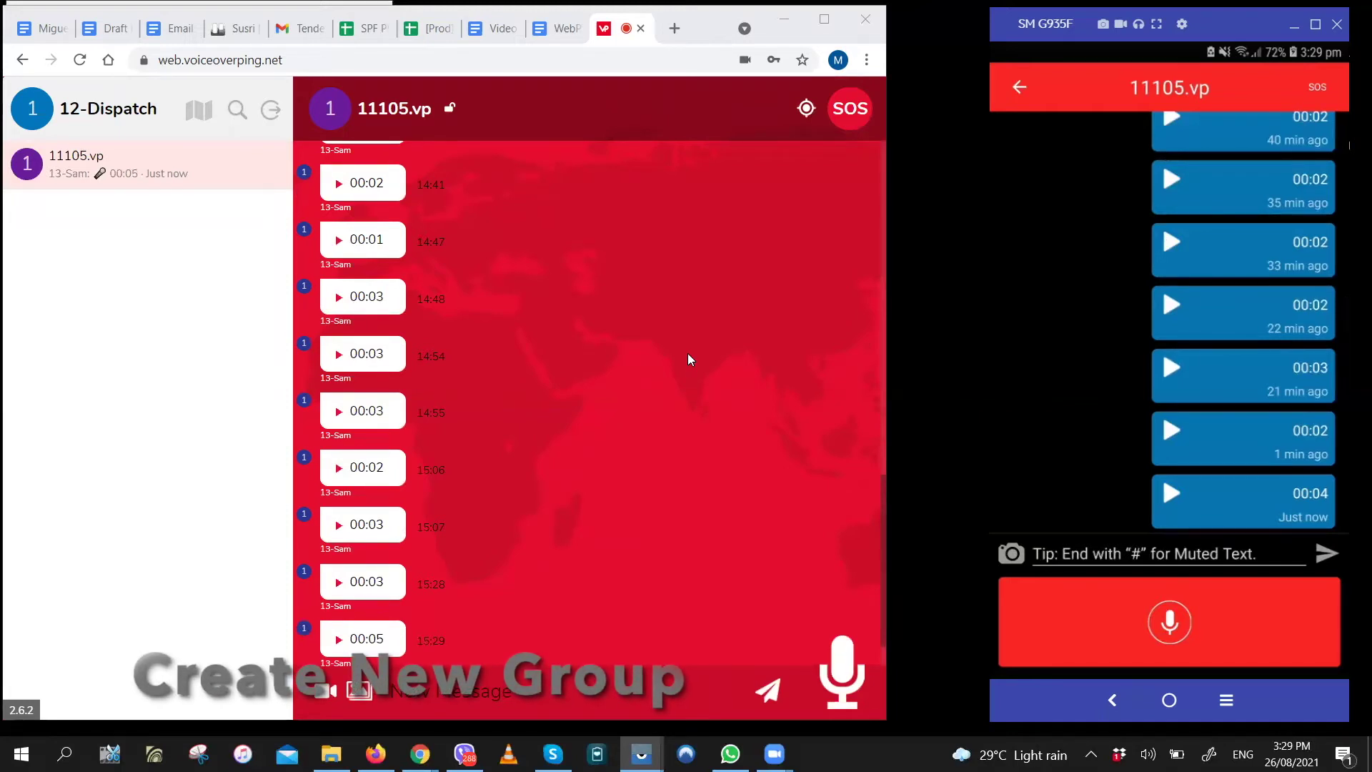
Create a new group named '01 Red Team' containing 13-Sam and 14-Jane.
click(242, 116)
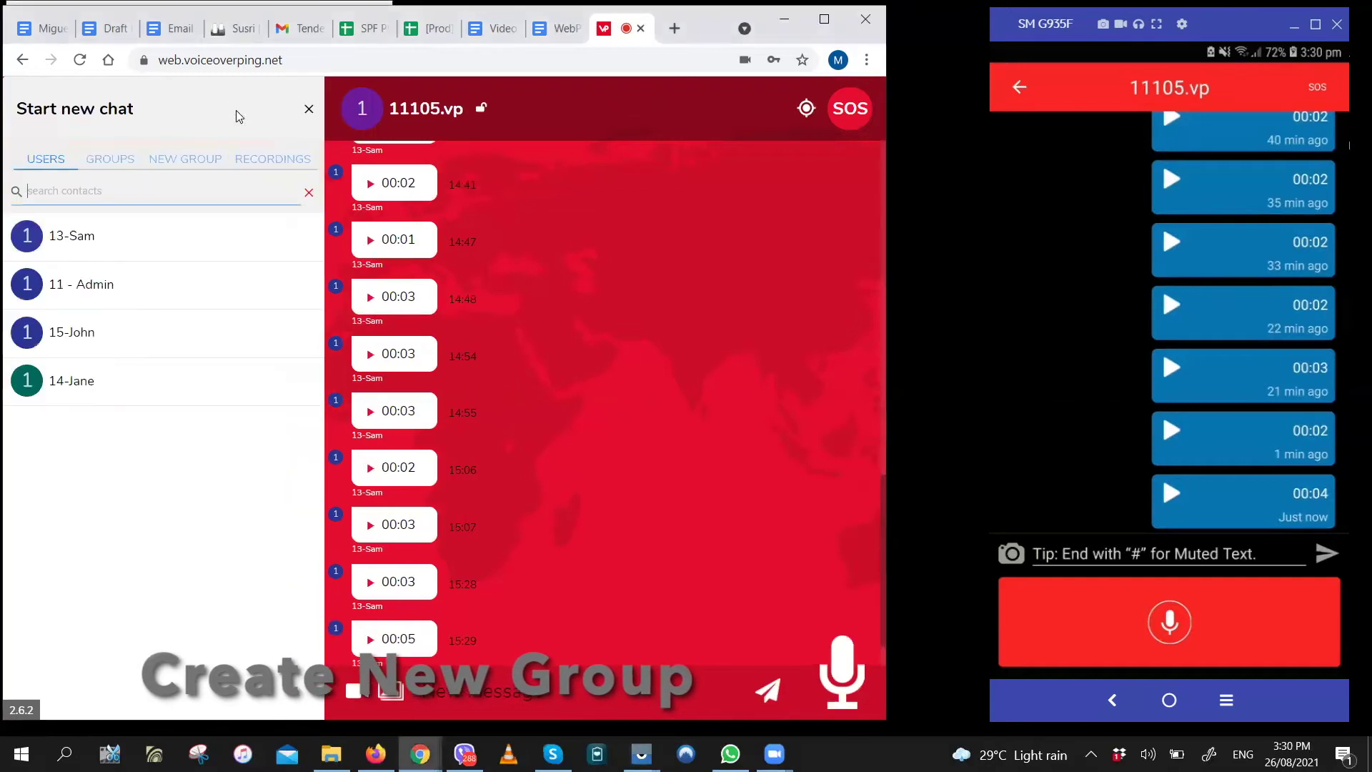
click(185, 163)
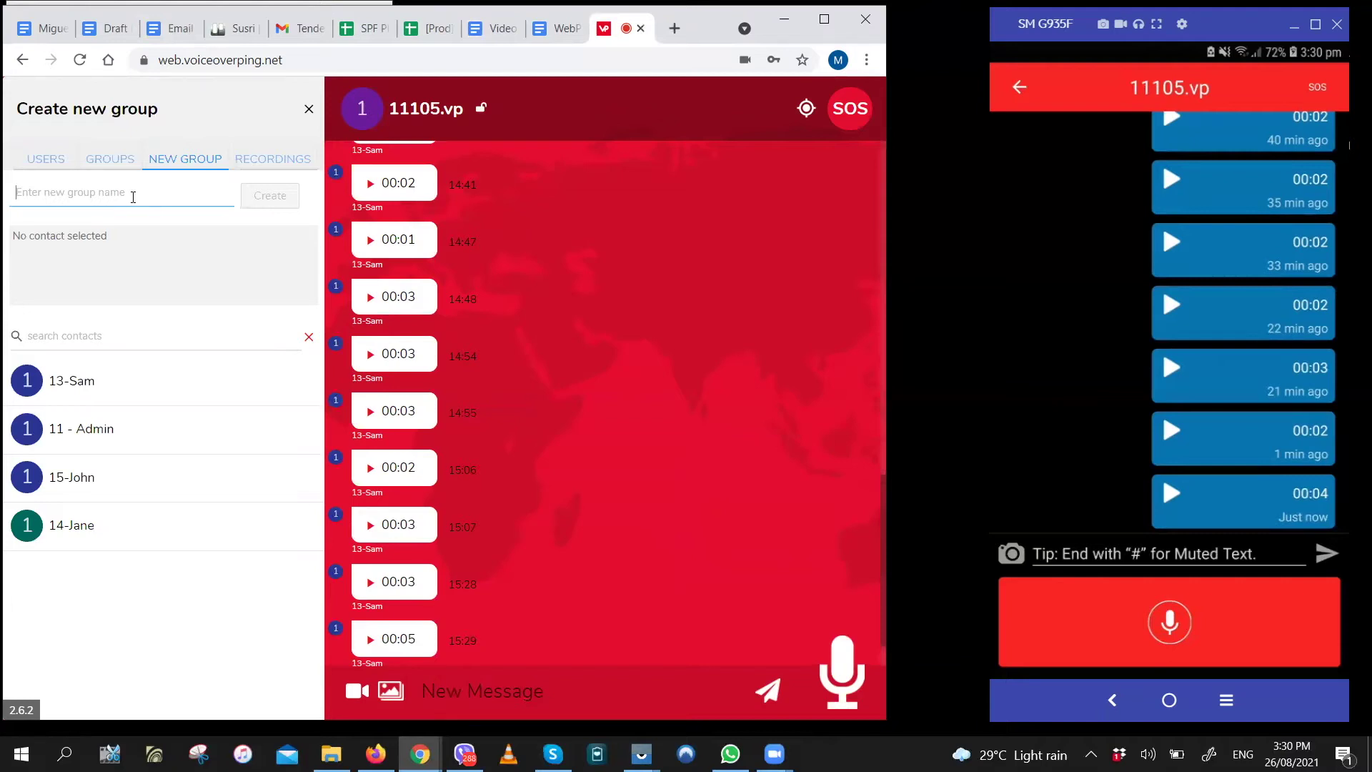
text(01 Red Team)
click(97, 383)
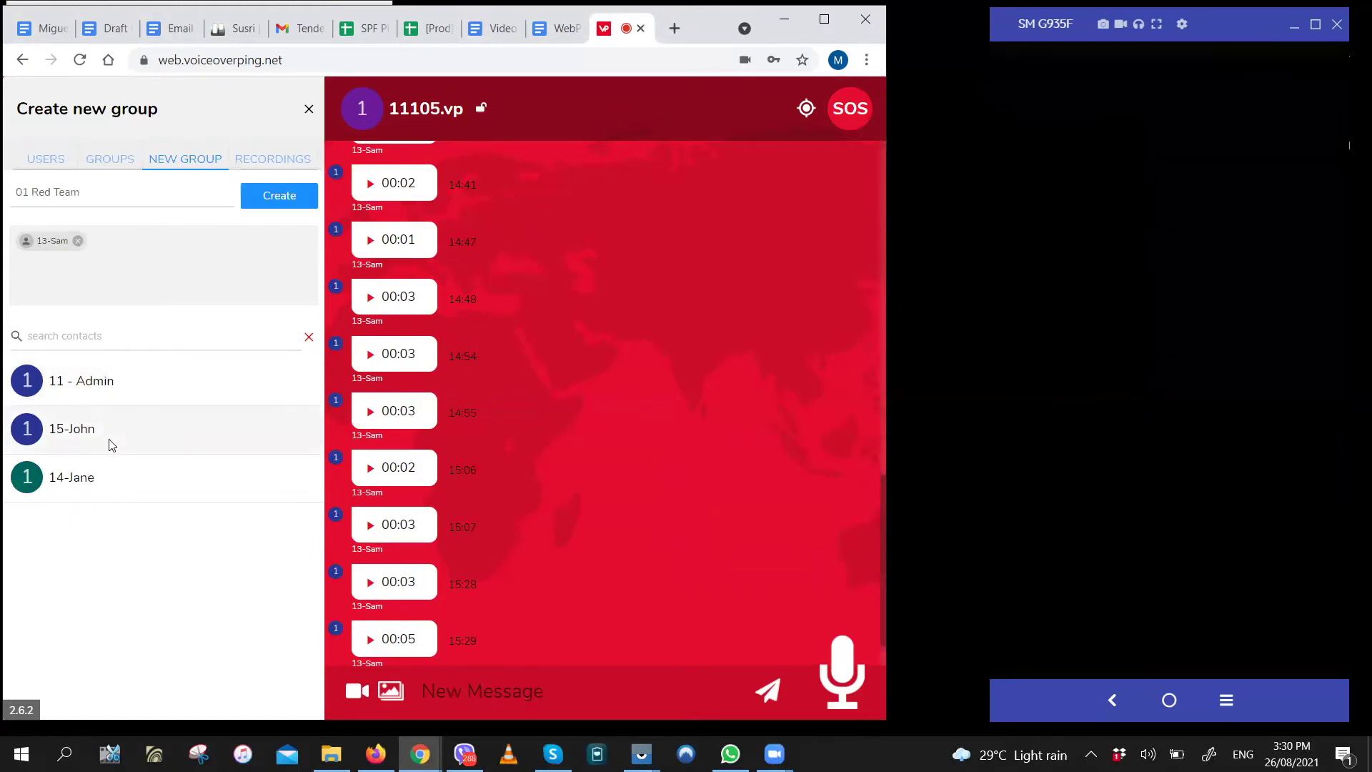
click(103, 491)
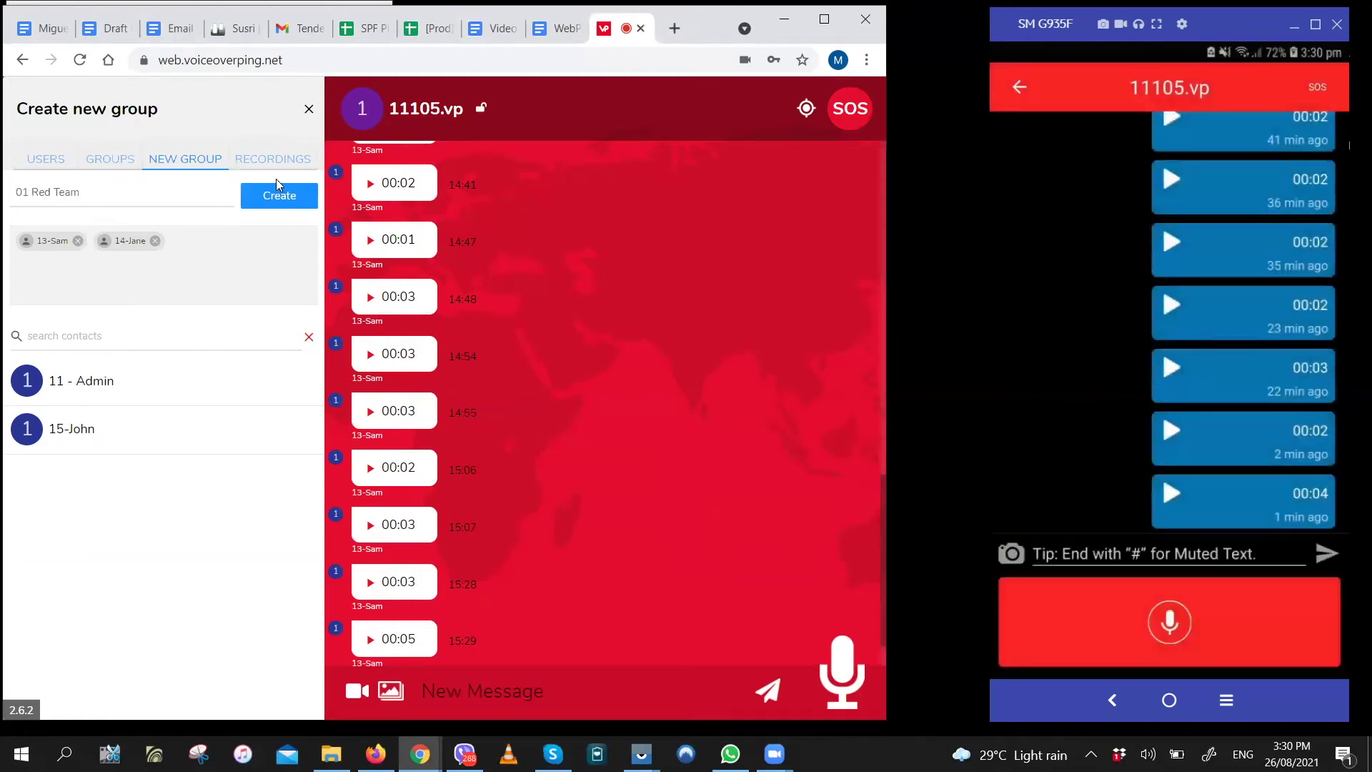
click(277, 197)
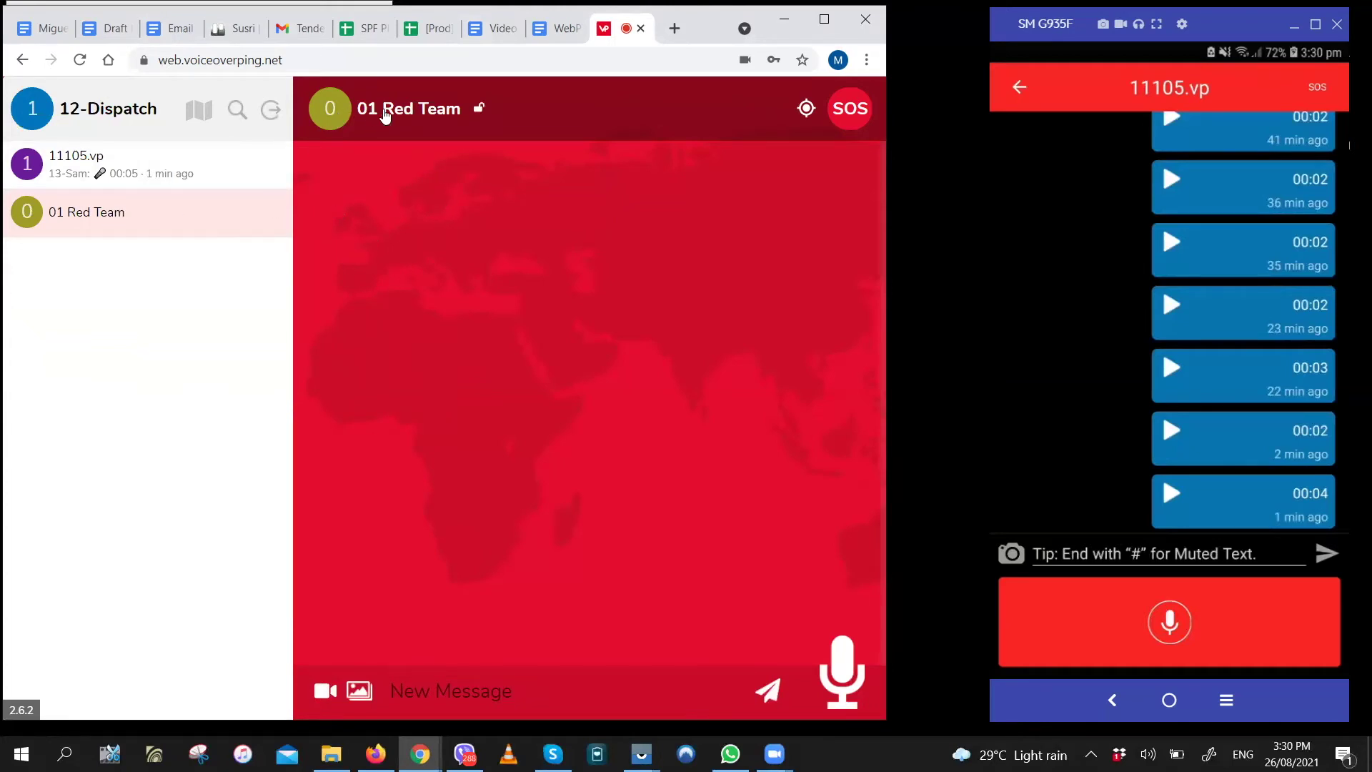
click(386, 114)
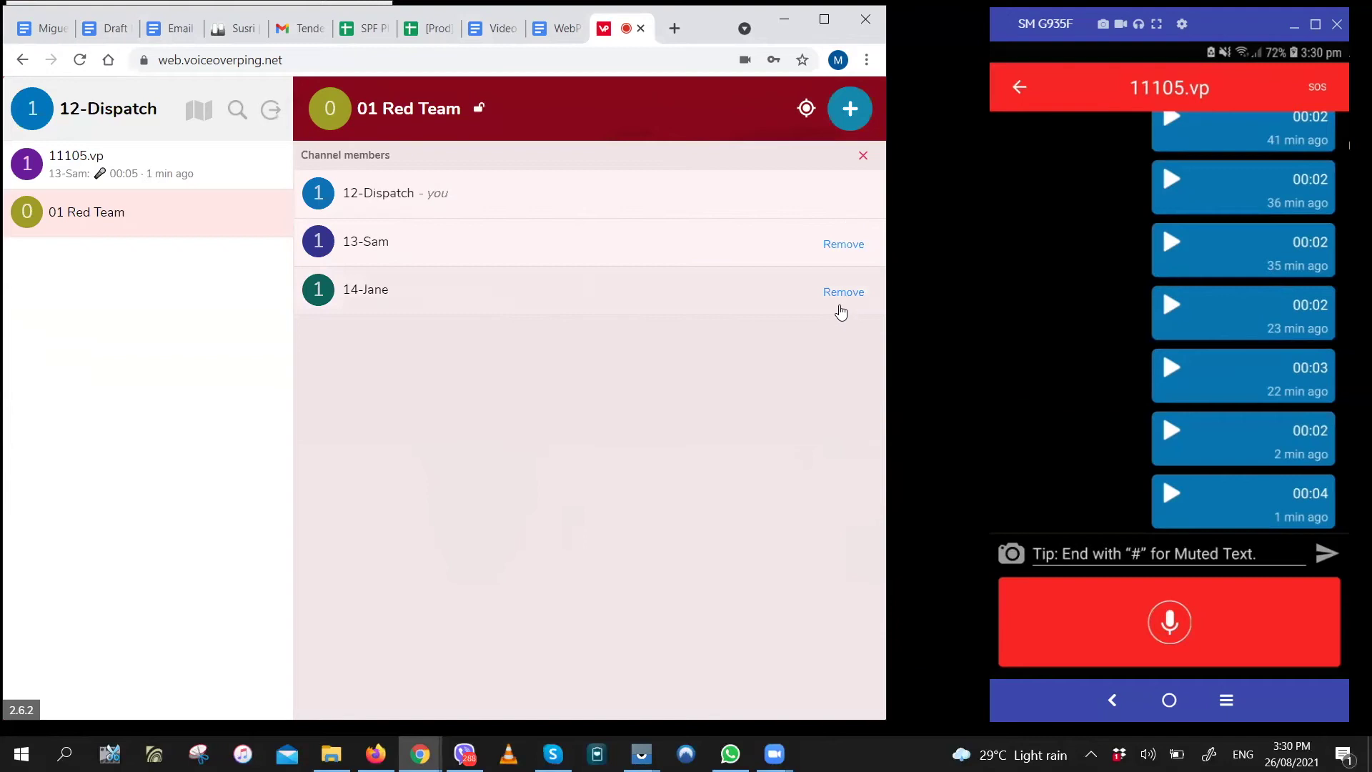
click(850, 113)
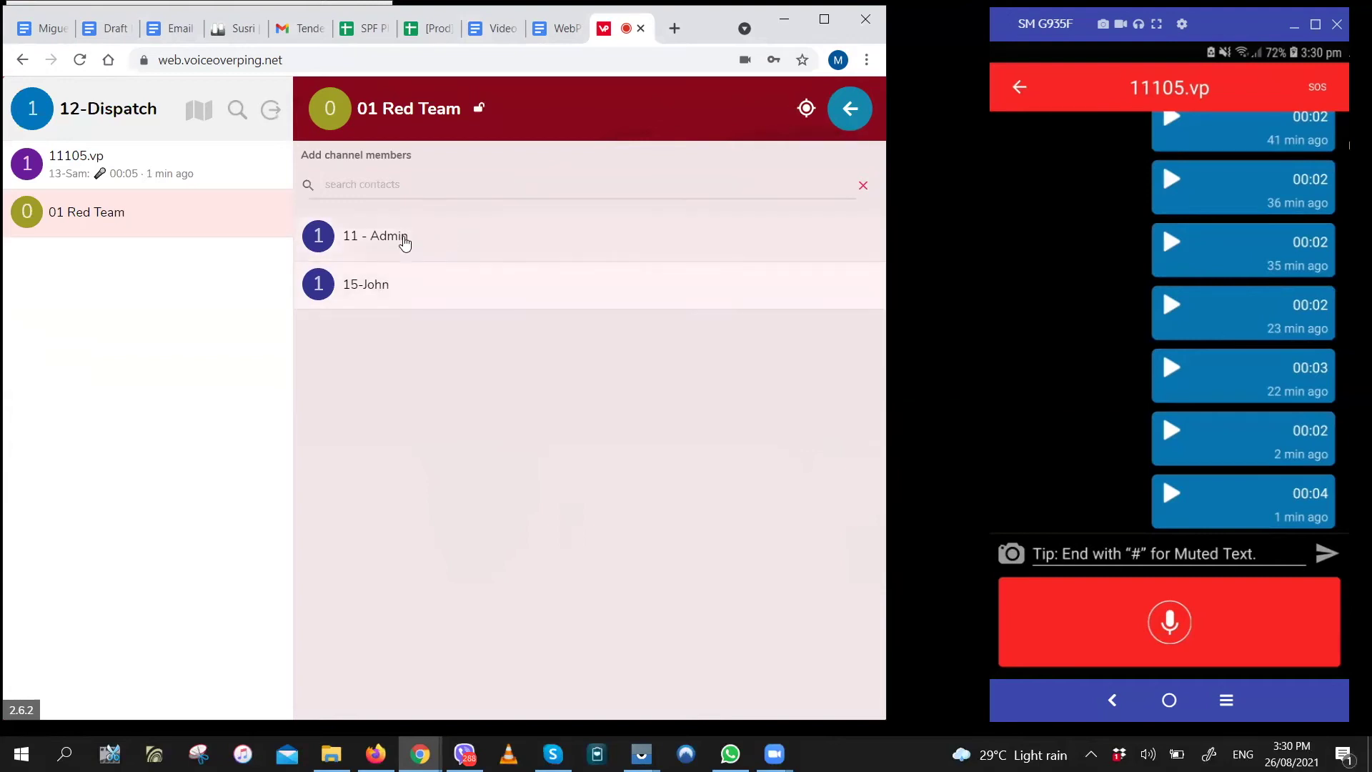
click(847, 108)
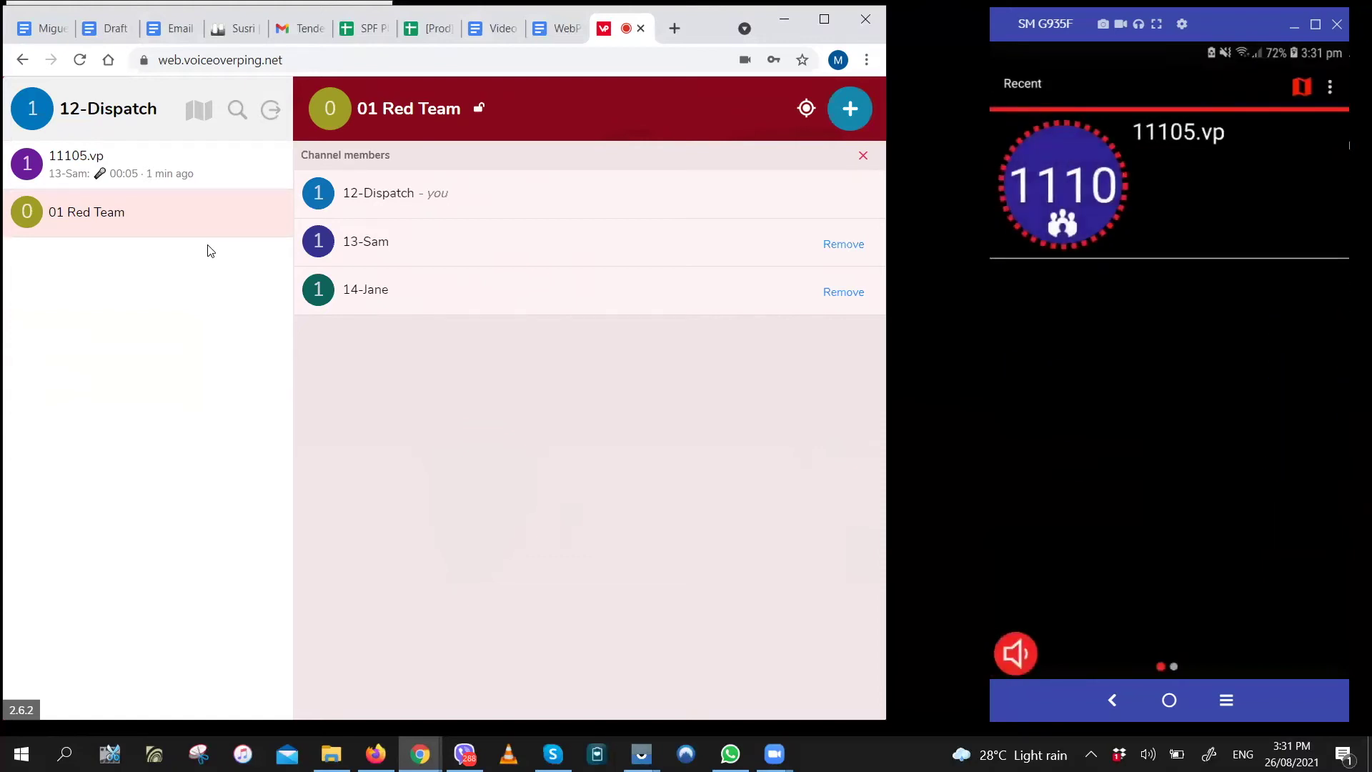
Open the phone's map to display 13-Sam's current location.
click(1223, 462)
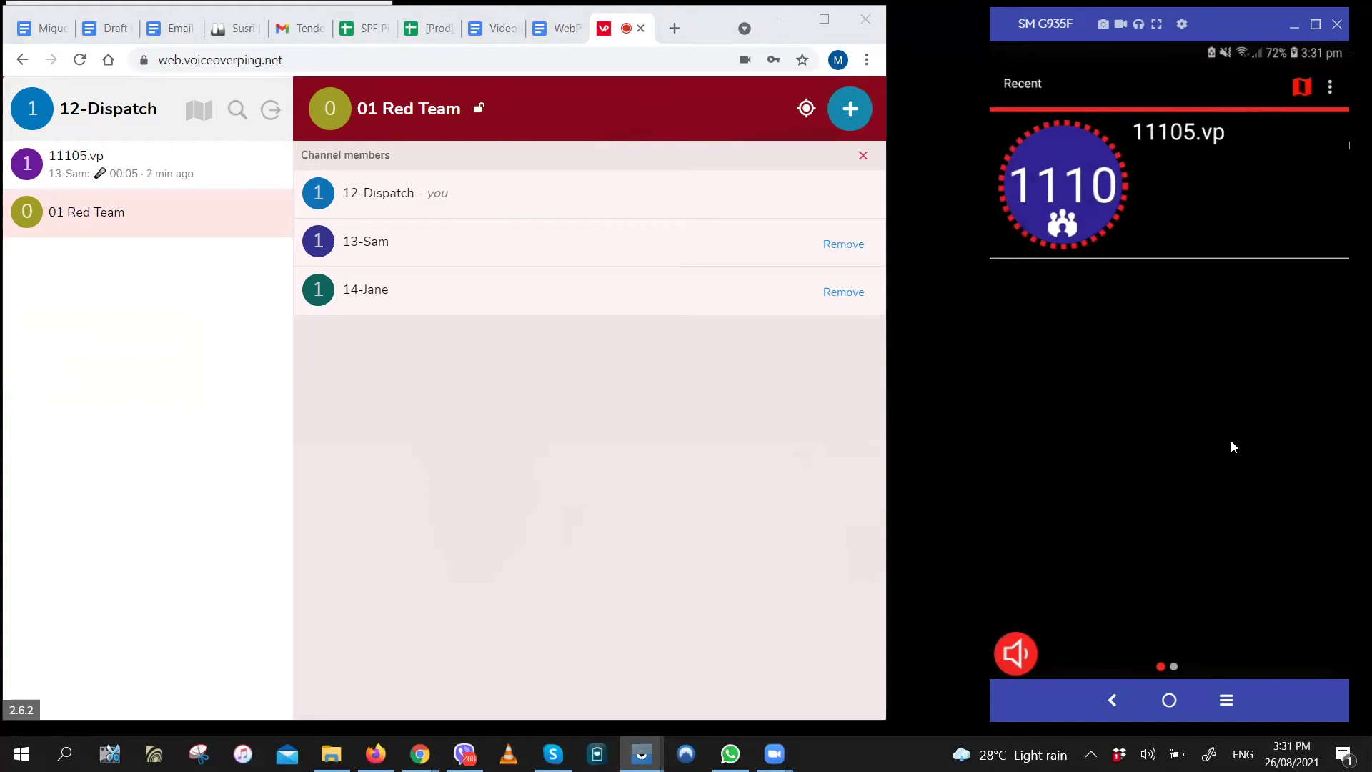
click(1300, 88)
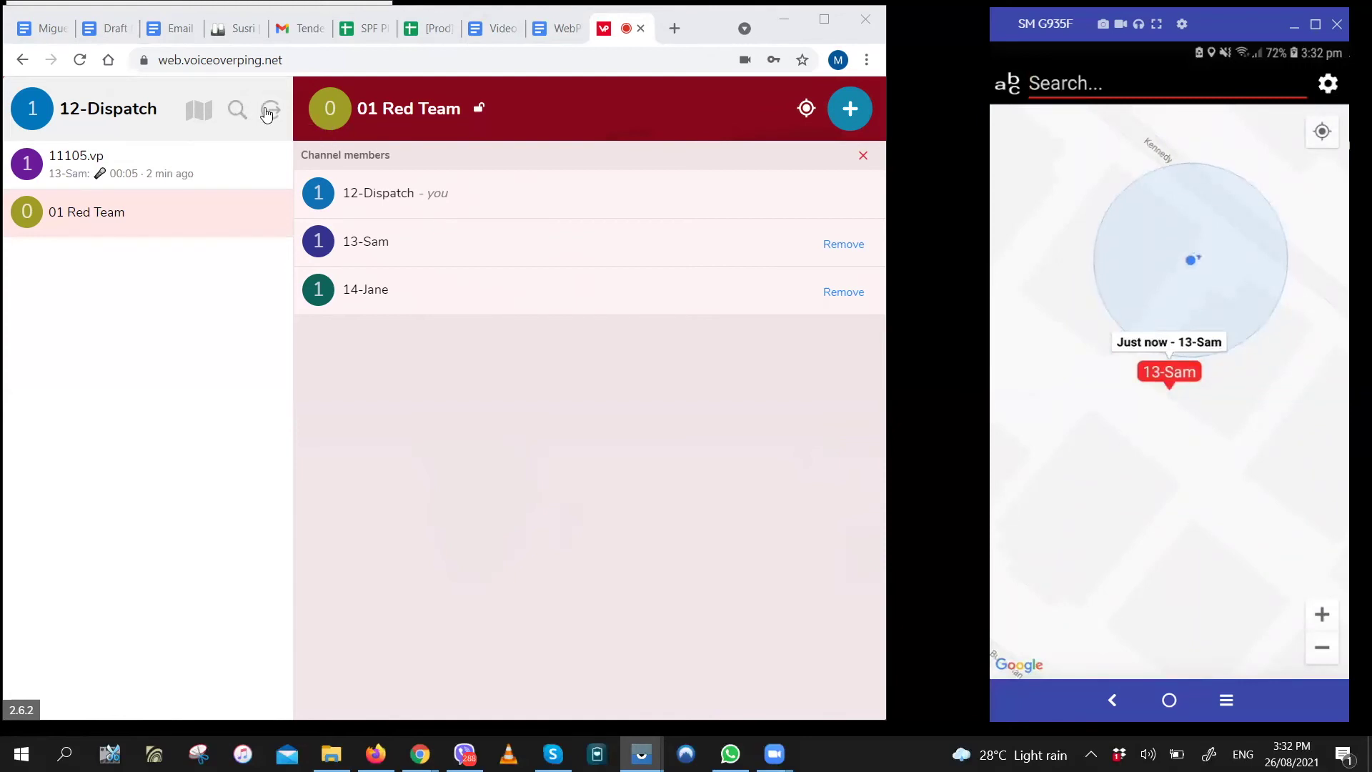
Open the web map panel plotting 13-Sam and 14-Jane.
click(197, 112)
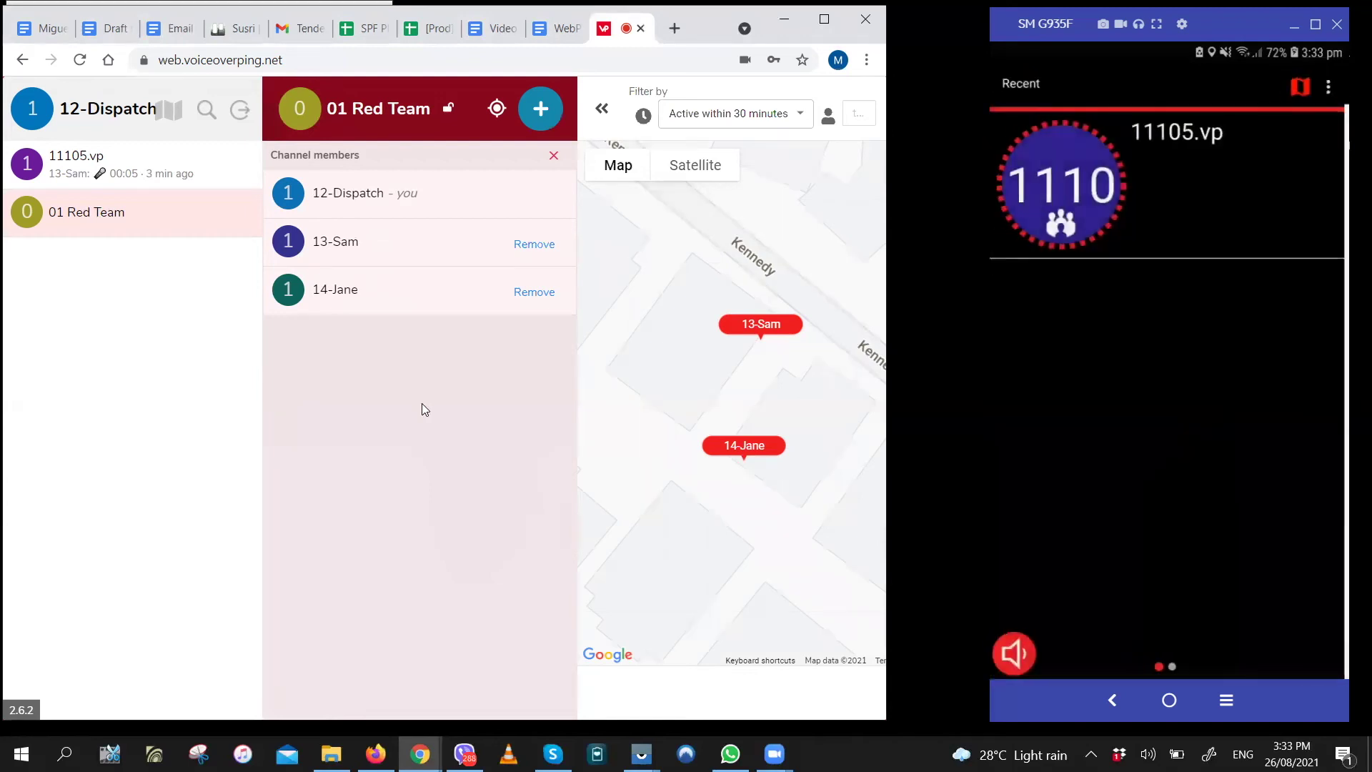
Sign the phone out of user 13's account from Settings > Account.
click(1329, 87)
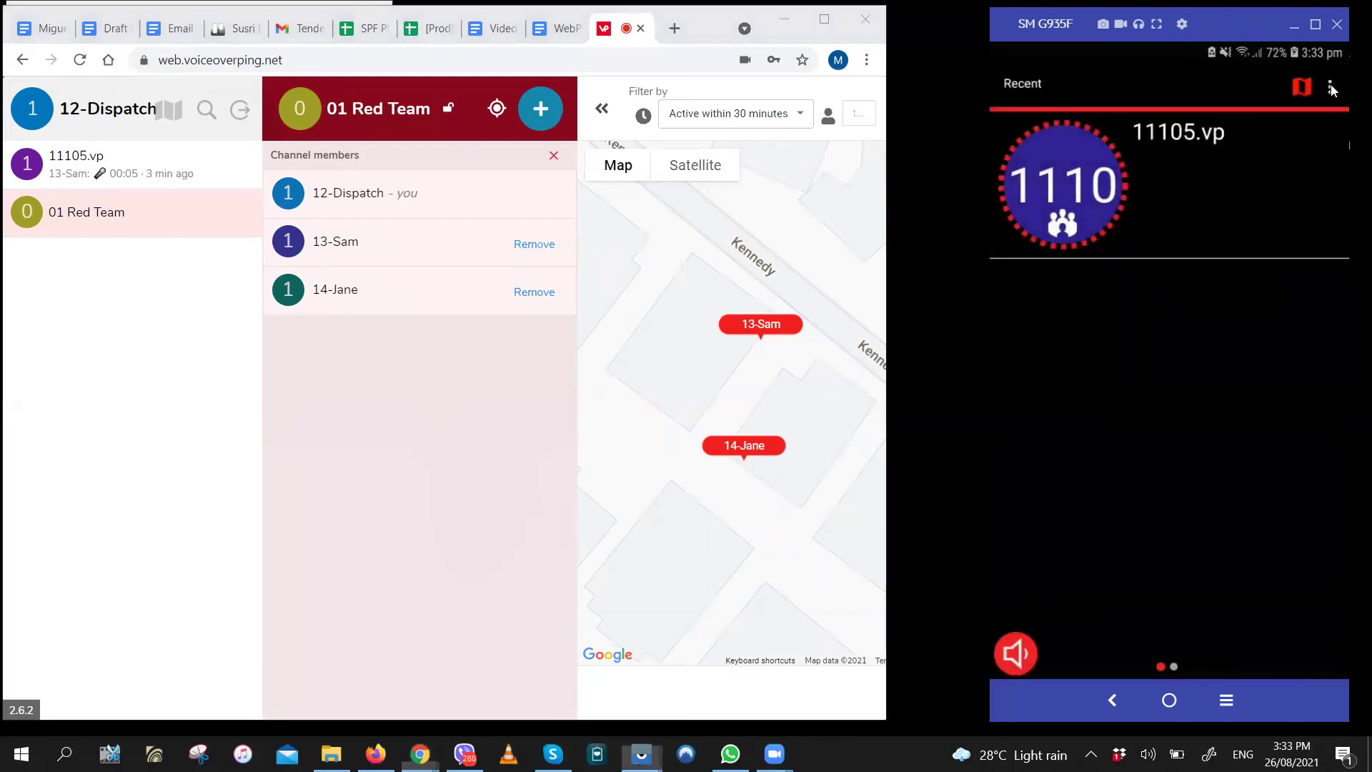
click(1207, 85)
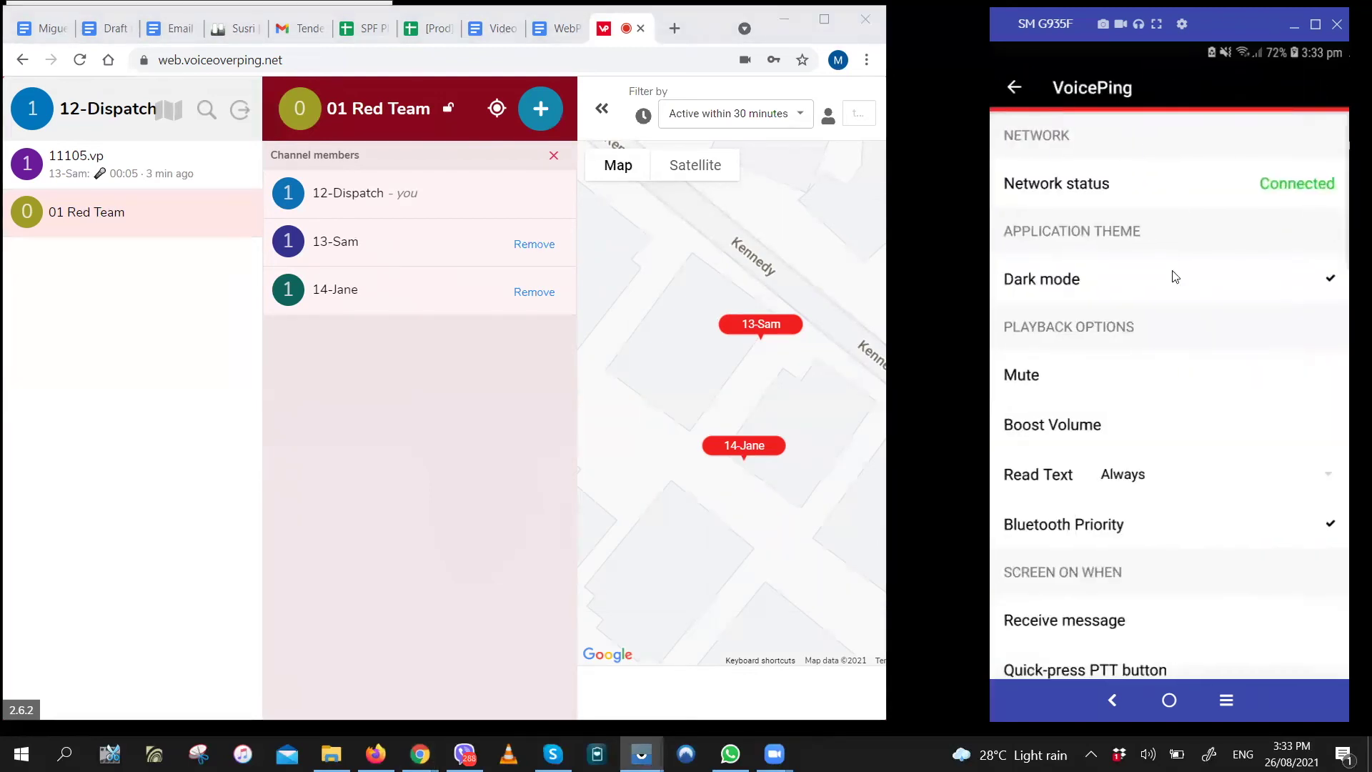
scroll(1092, 357, down, 5)
click(1063, 311)
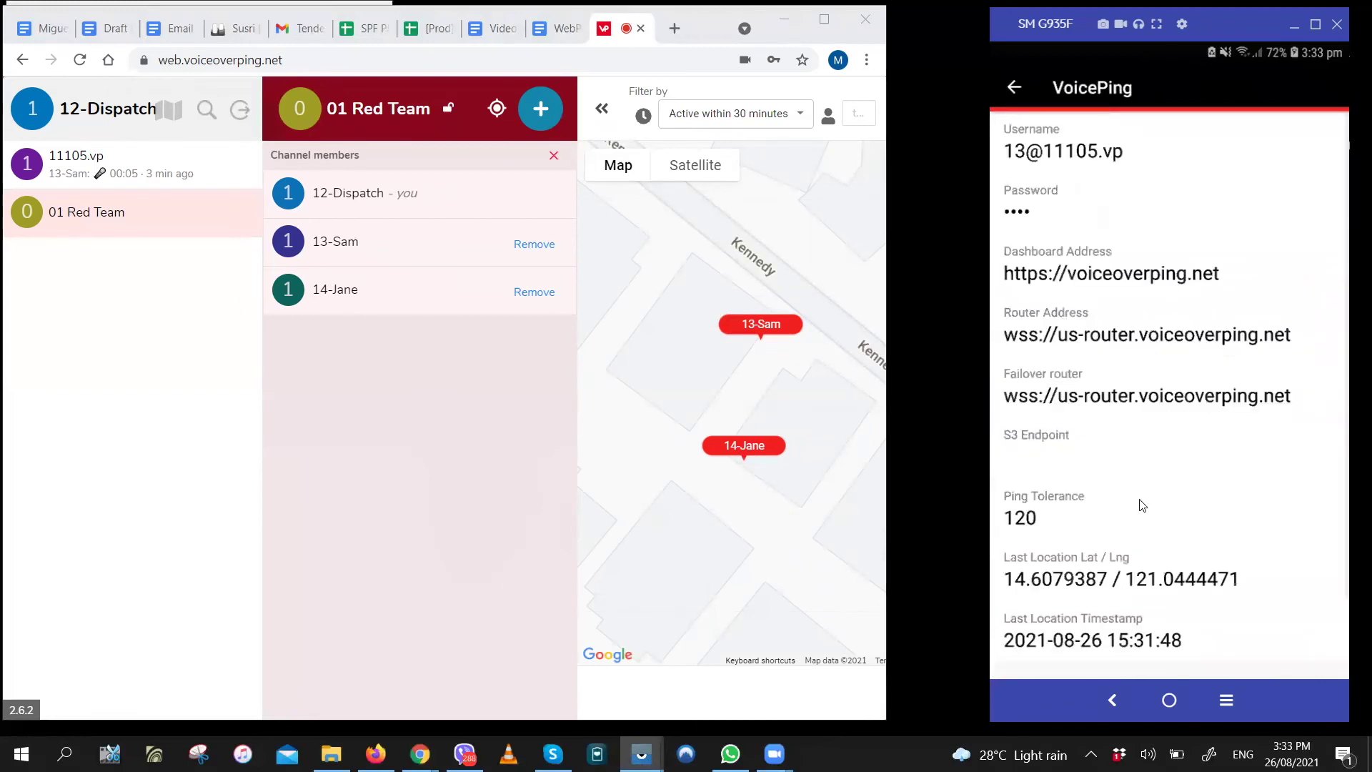
scroll(1125, 638, down, 3)
click(1124, 637)
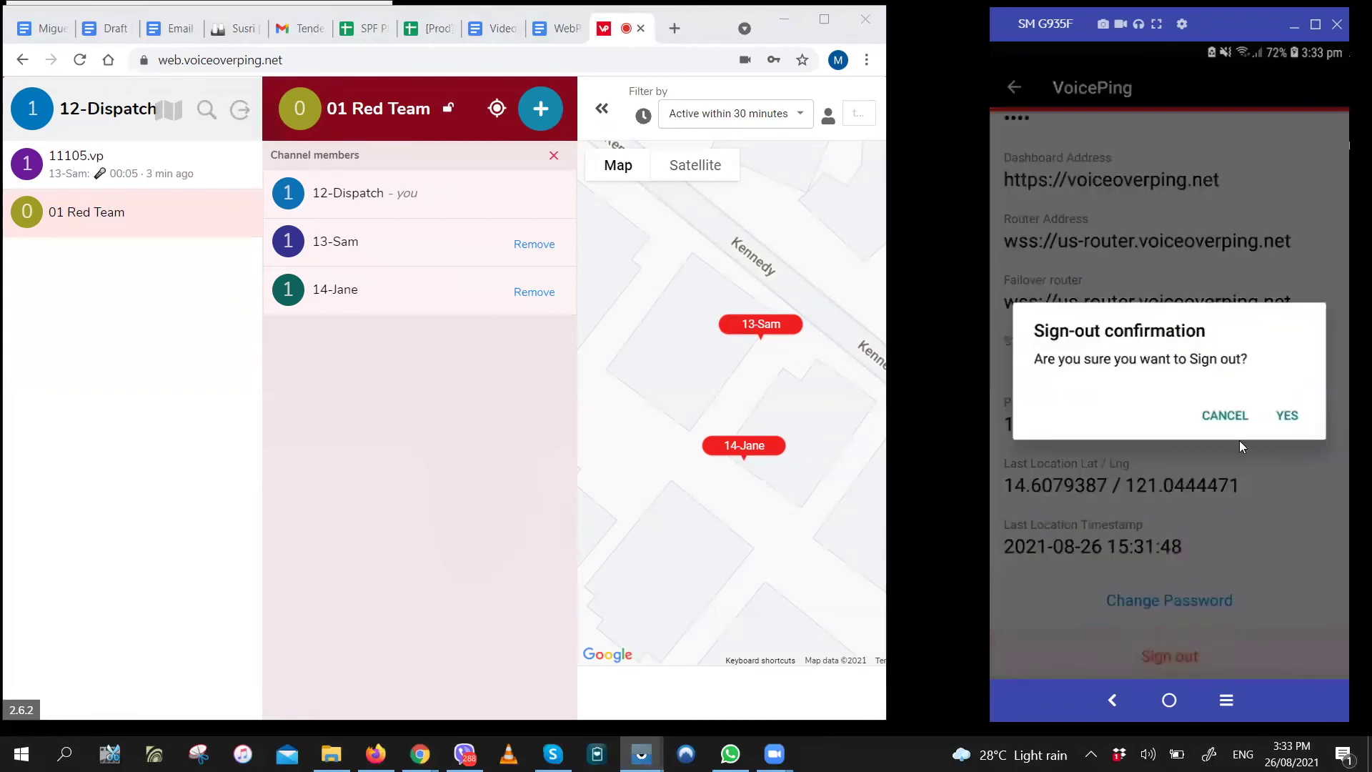
click(1279, 417)
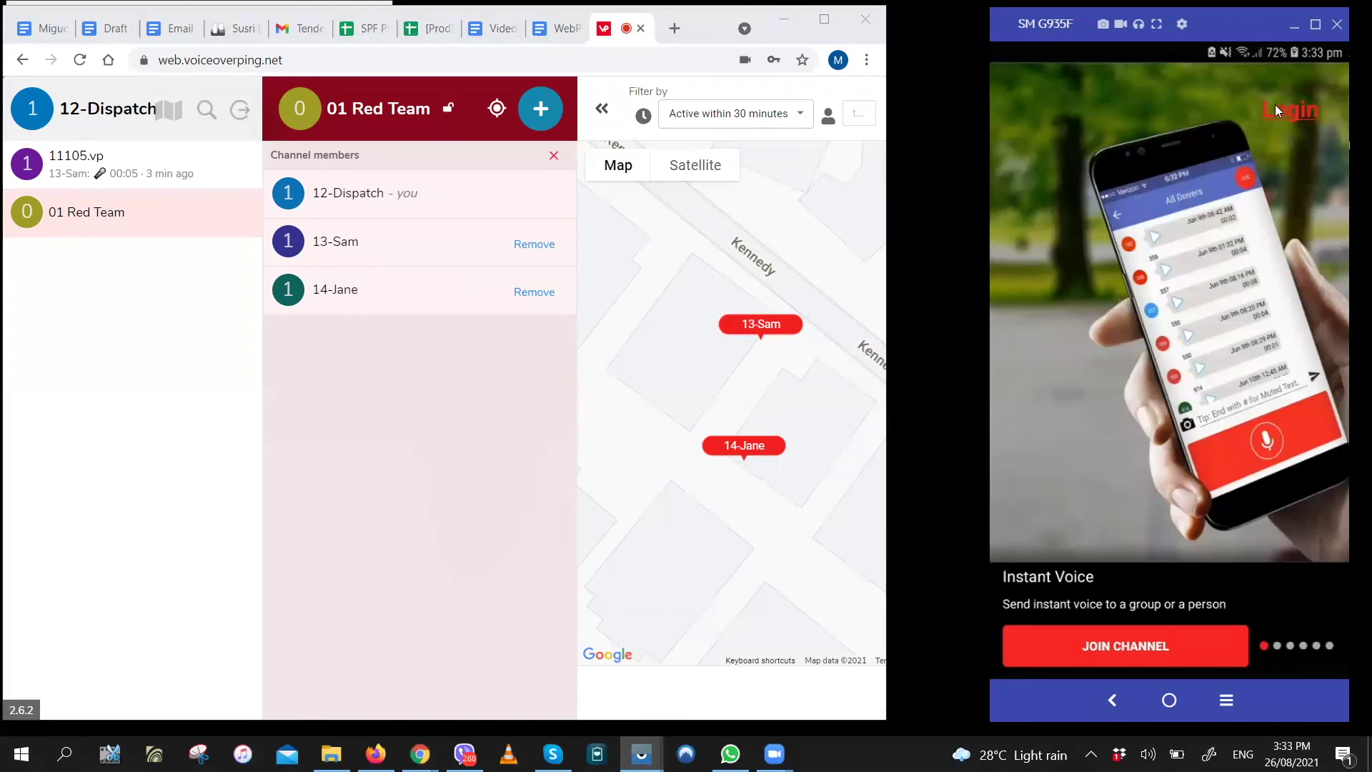
Log the phone in as user 14 with its password and return to the channel list.
click(1274, 108)
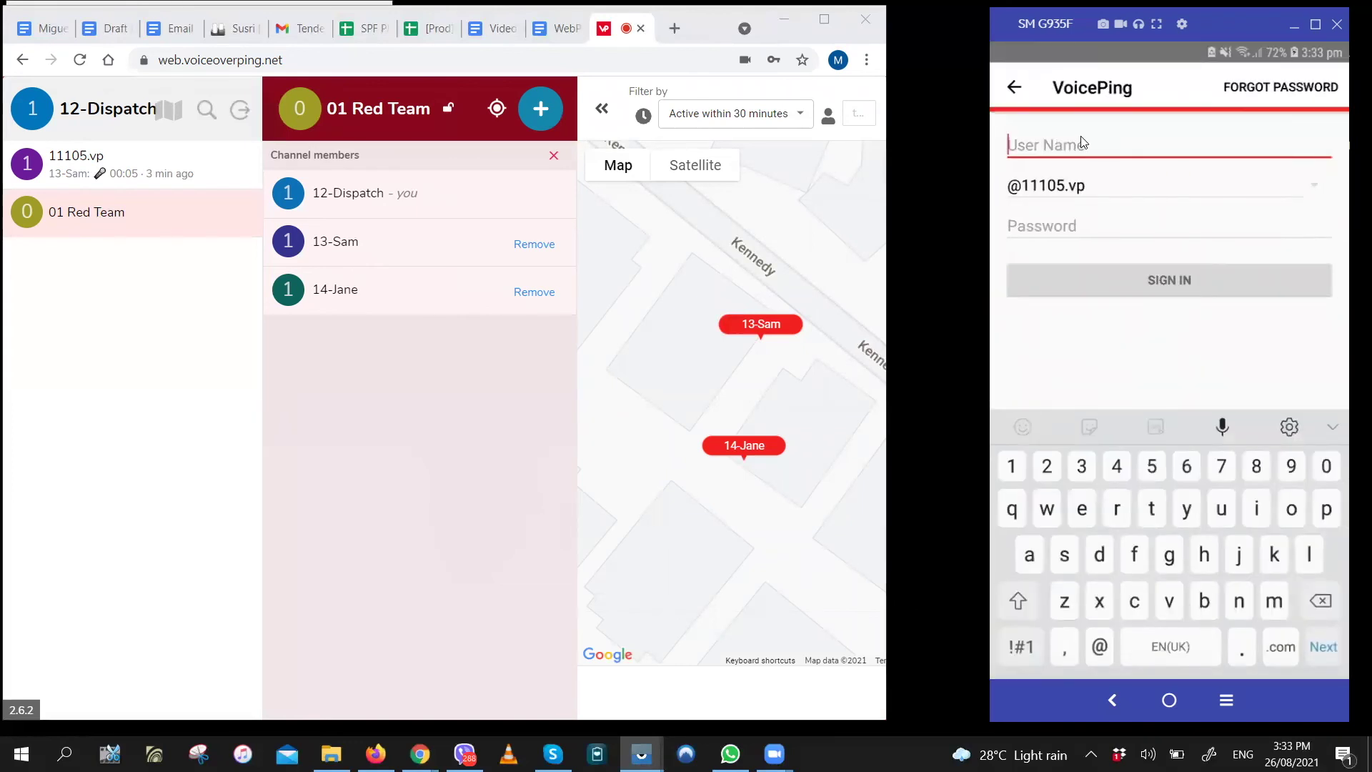
click(1089, 223)
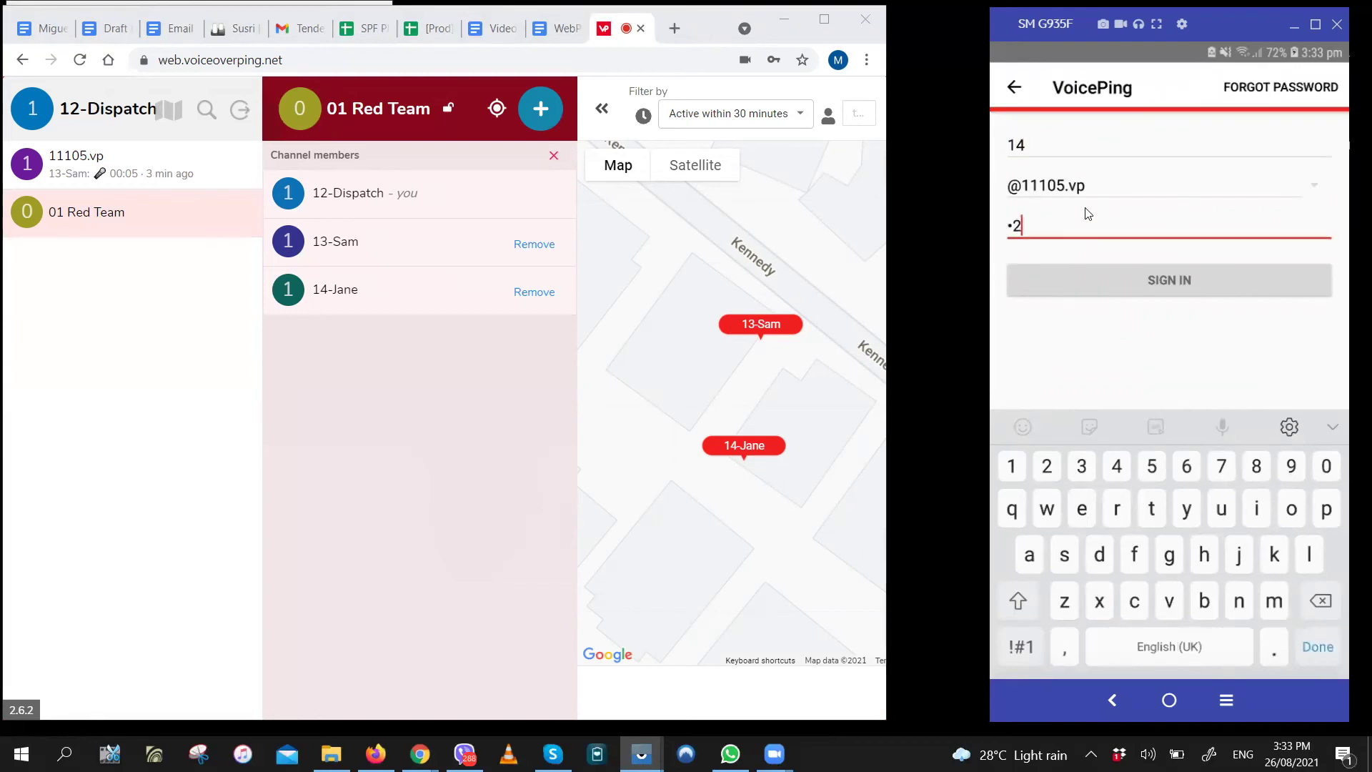
click(1120, 290)
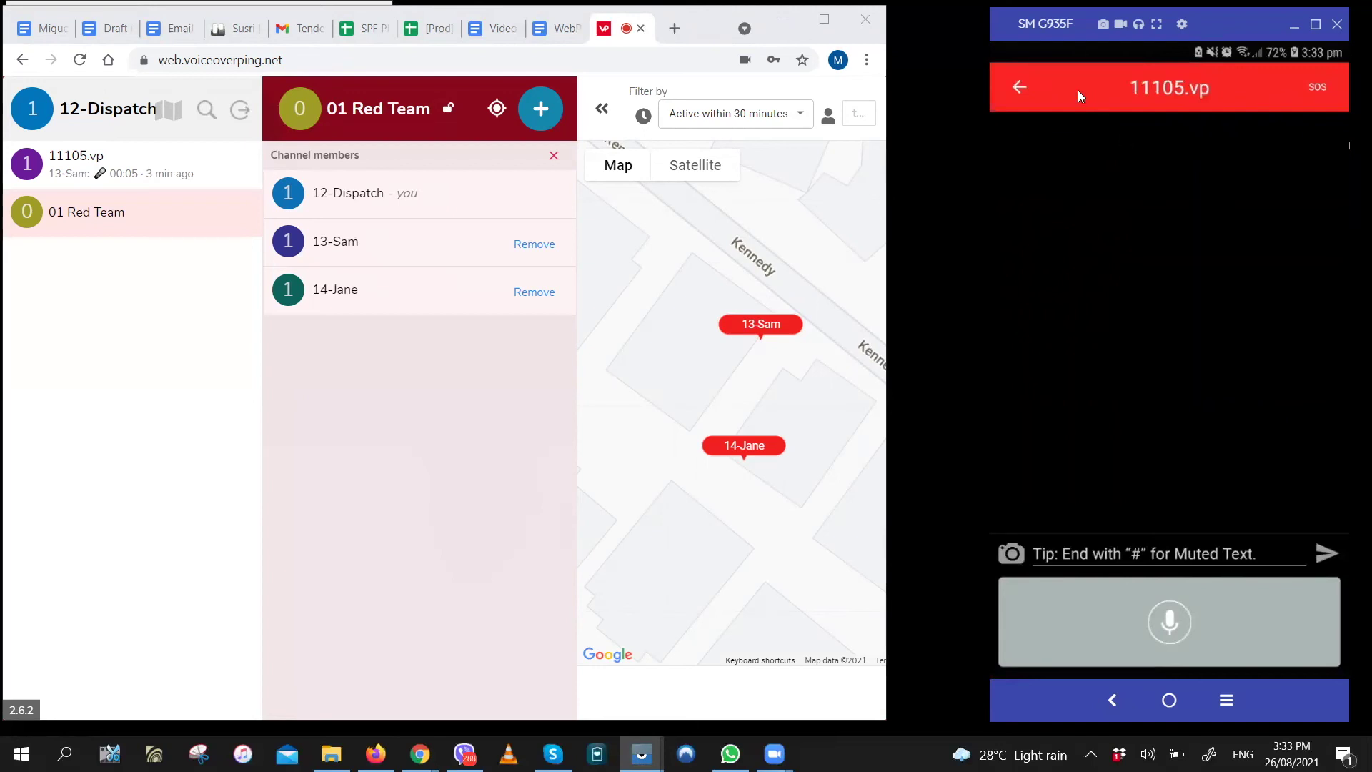
click(1017, 87)
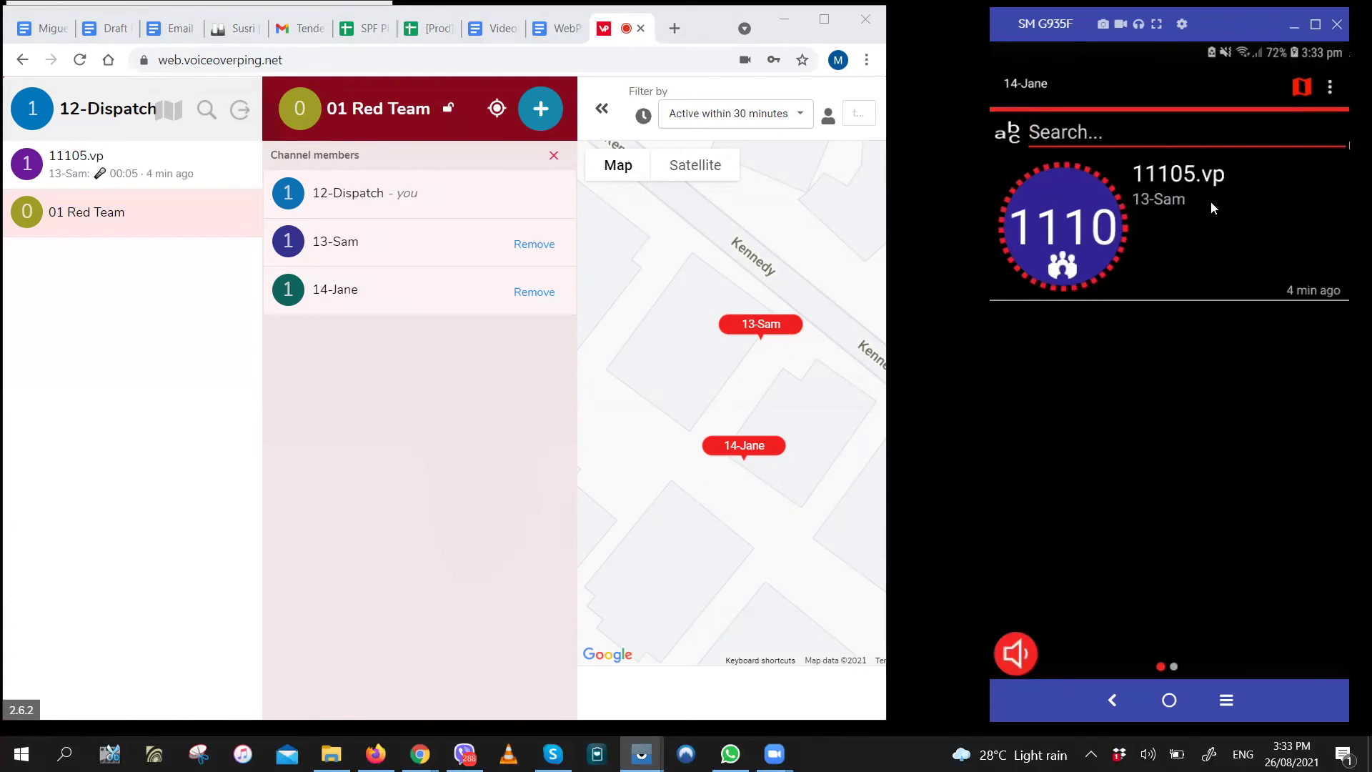
Log the web dashboard out of dispatch and sign back in as user 15 with the account password.
click(242, 112)
click(547, 163)
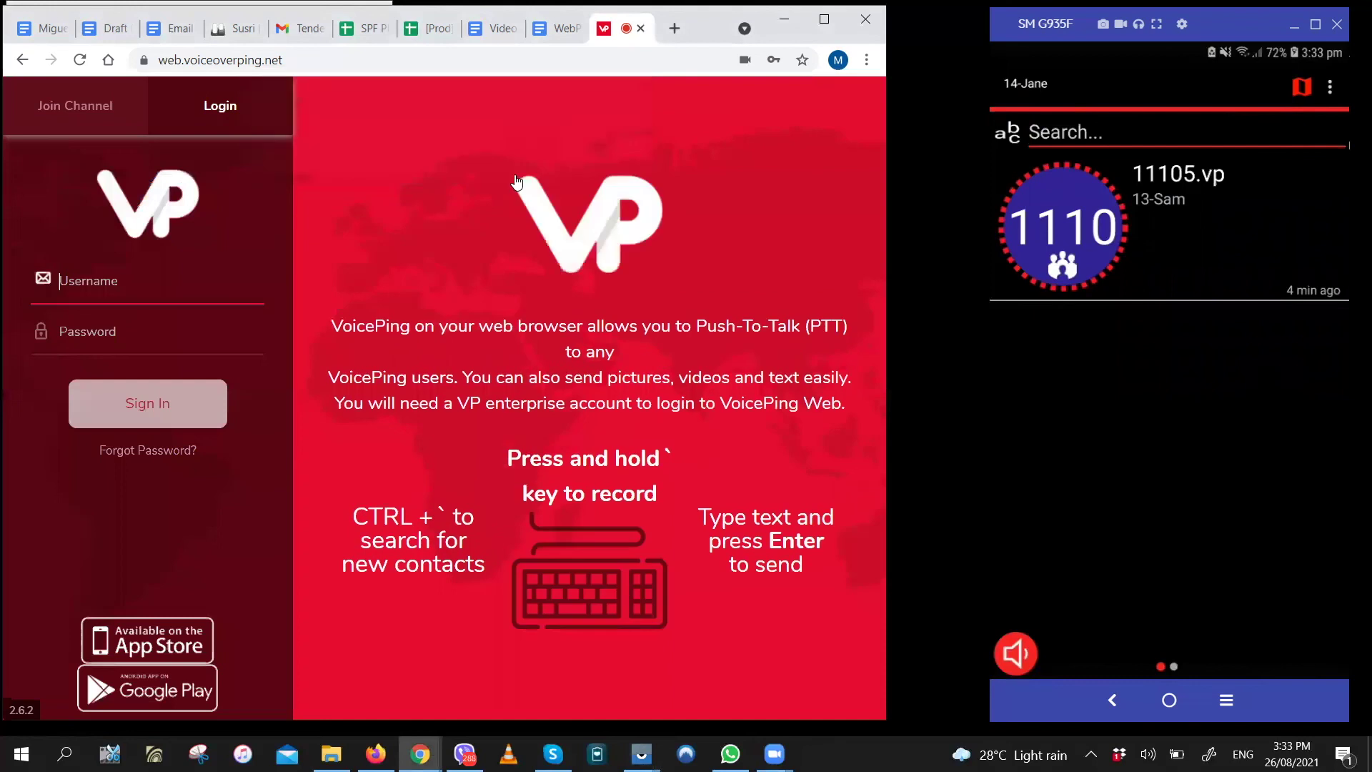
click(102, 272)
text(15@11105.vp)
click(102, 328)
text(•••••)
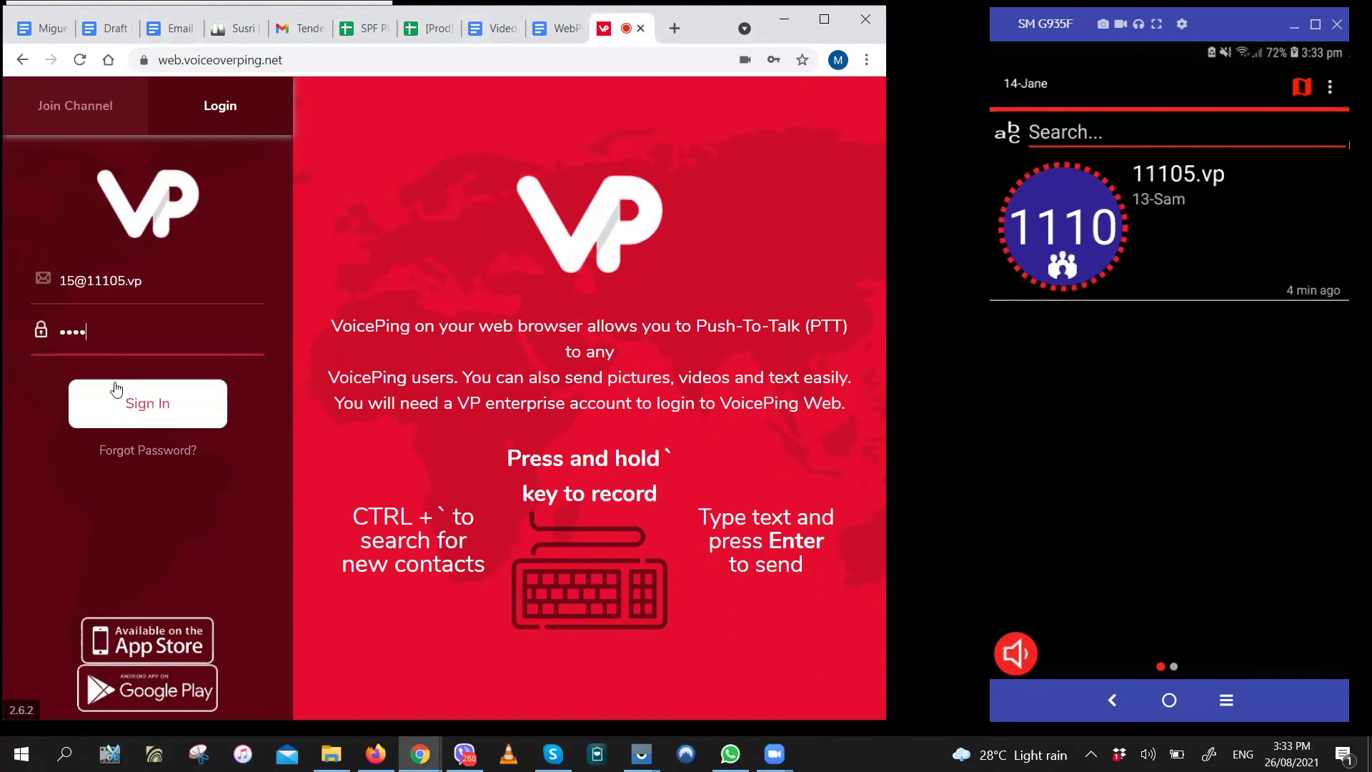
click(118, 395)
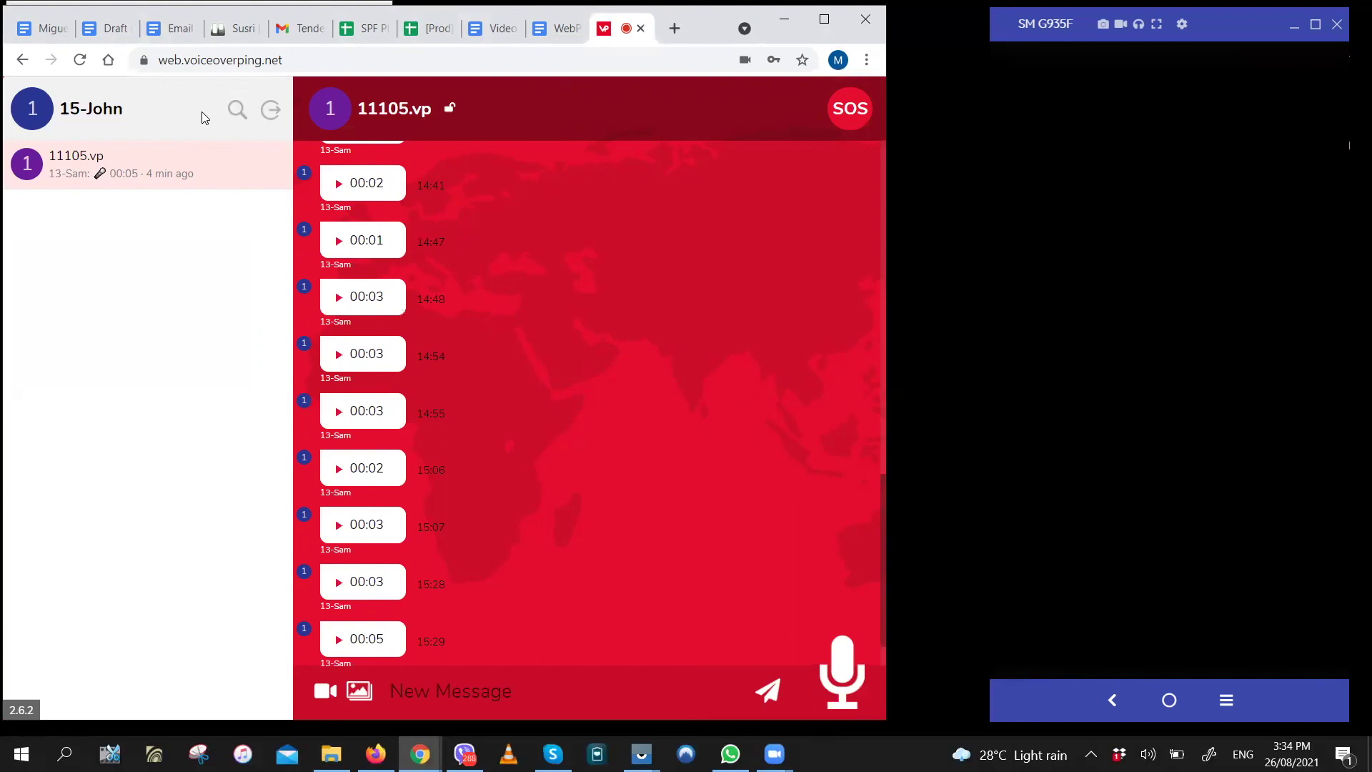
mouse_move(183, 166)
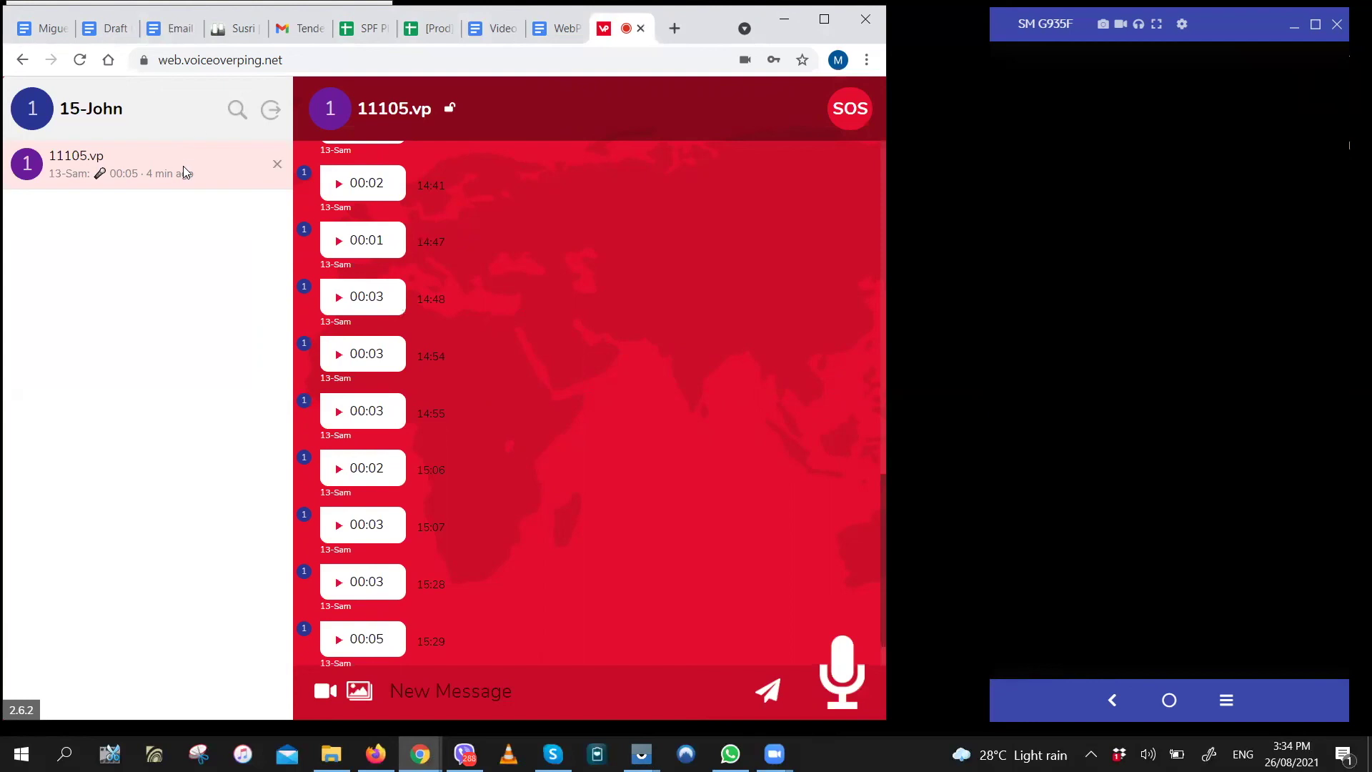